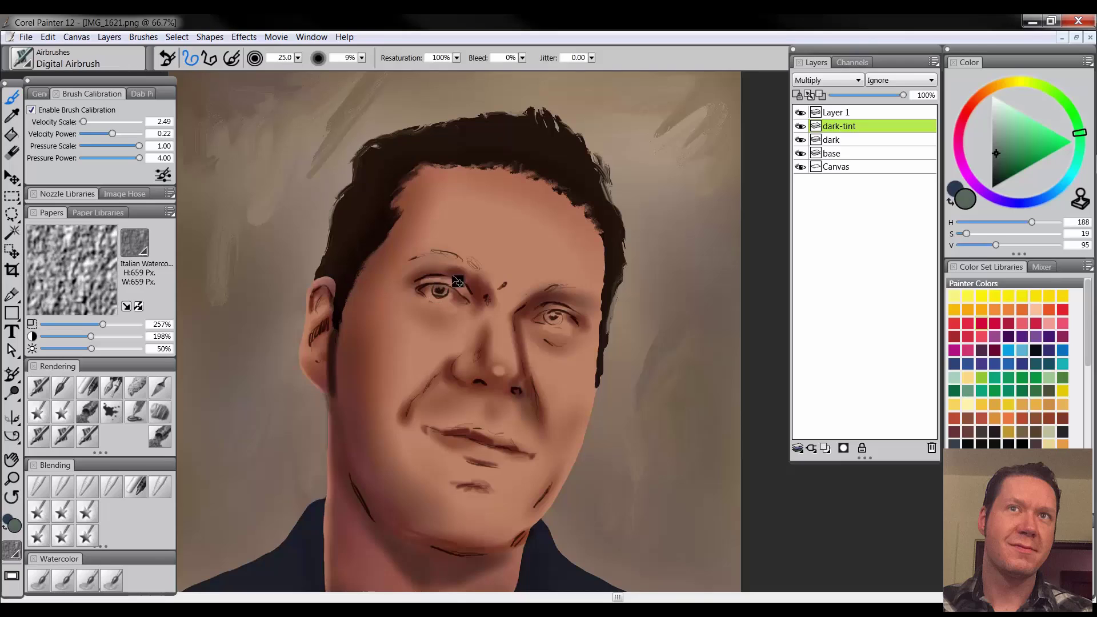
Step: Tint both irises with muted grey-green on the dark-tint layer
left_click_drag(437, 292, 447, 288)
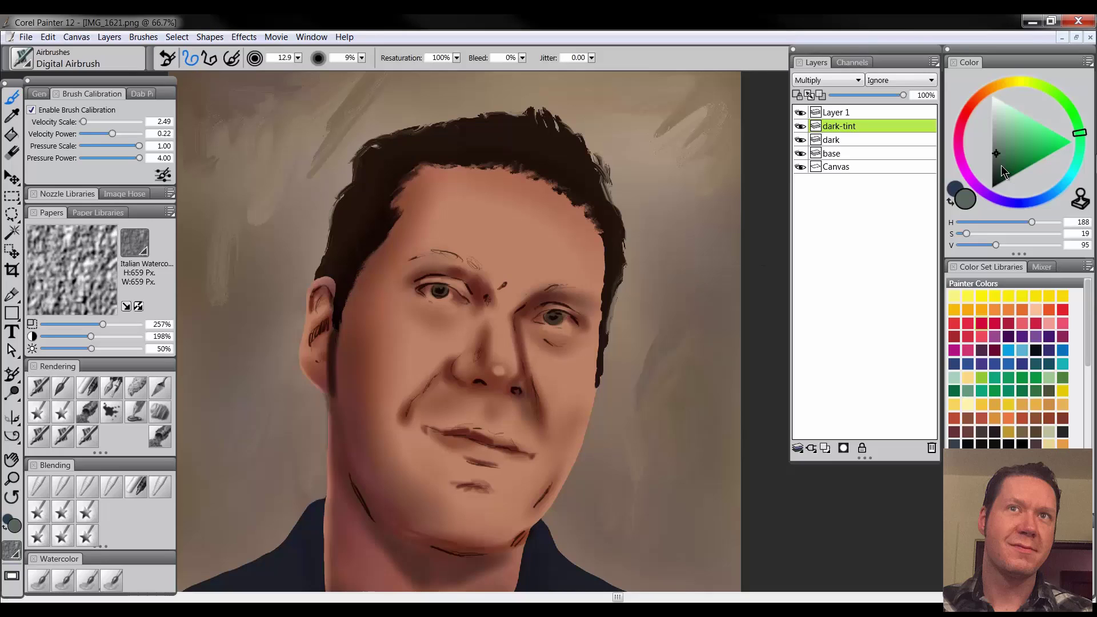
Step: Choose a light golden-yellow colour and add a new layer named tint2 above dark-tint
mouse_move(1073, 170)
left_mouse_down()
mouse_move(1068, 181)
mouse_move(984, 191)
left_mouse_up()
left_click(1001, 137)
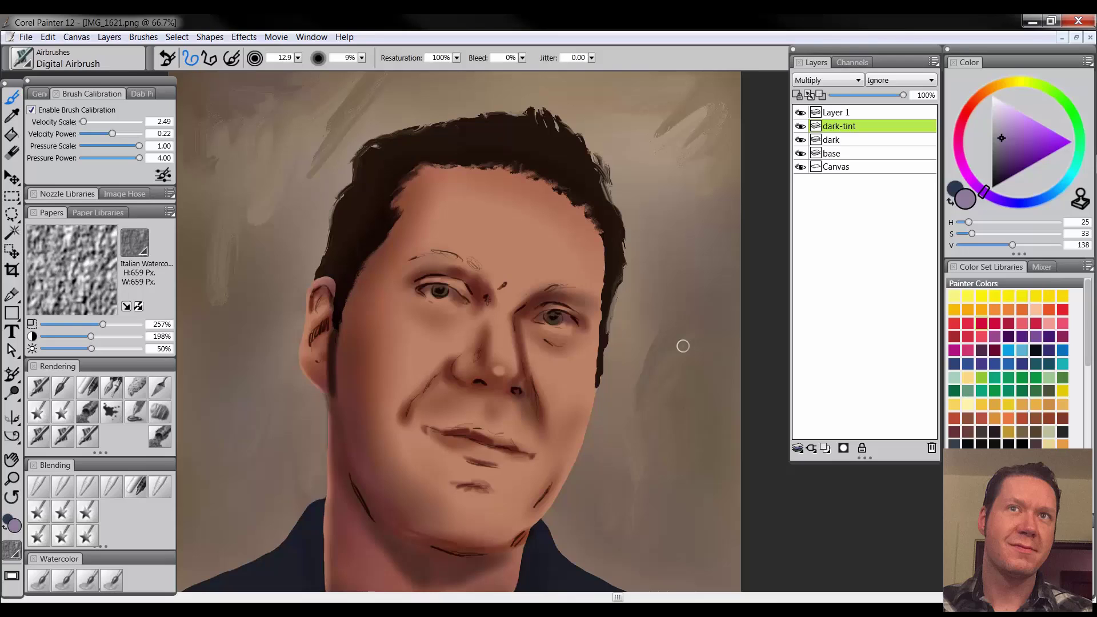
left_click(1001, 85)
left_click(1028, 126)
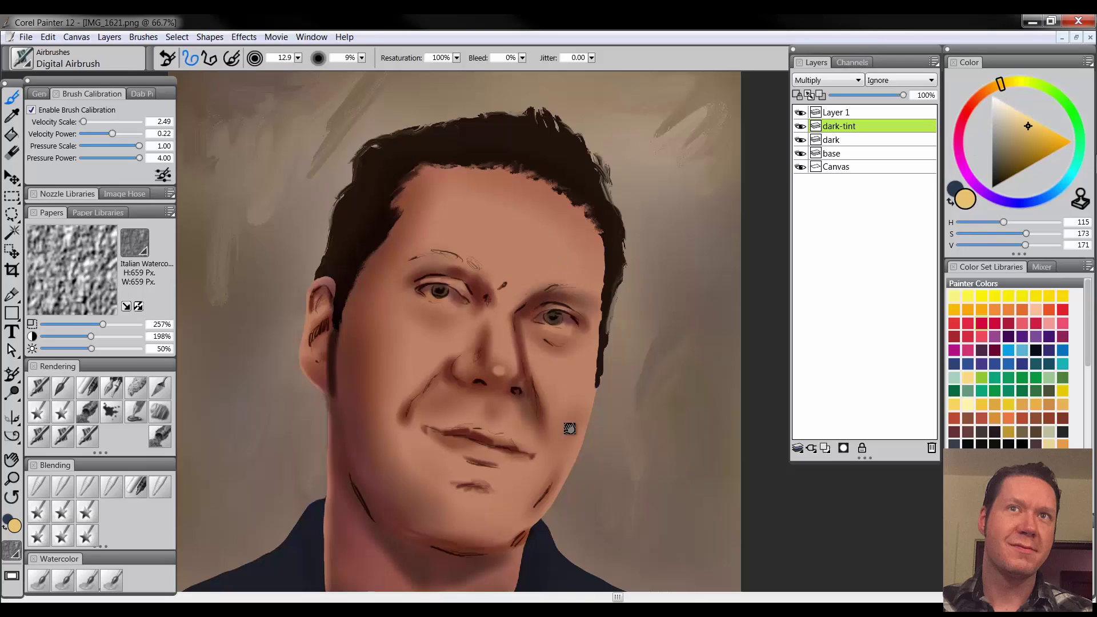
mouse_move(570, 428)
left_mouse_down()
mouse_move(619, 355)
mouse_move(638, 369)
left_mouse_up()
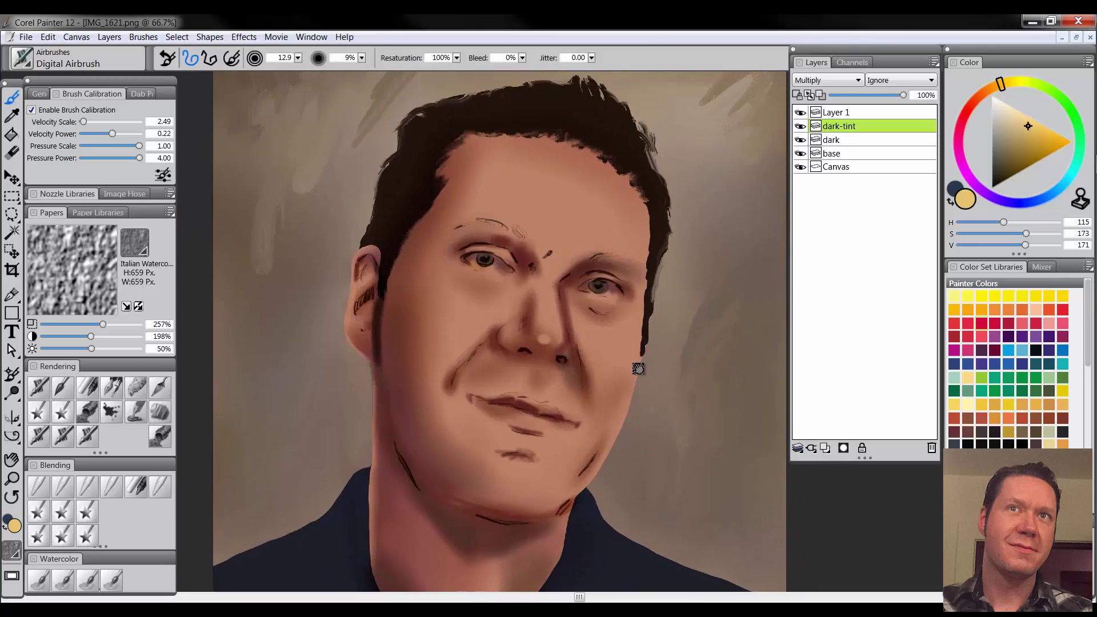
left_click(826, 448)
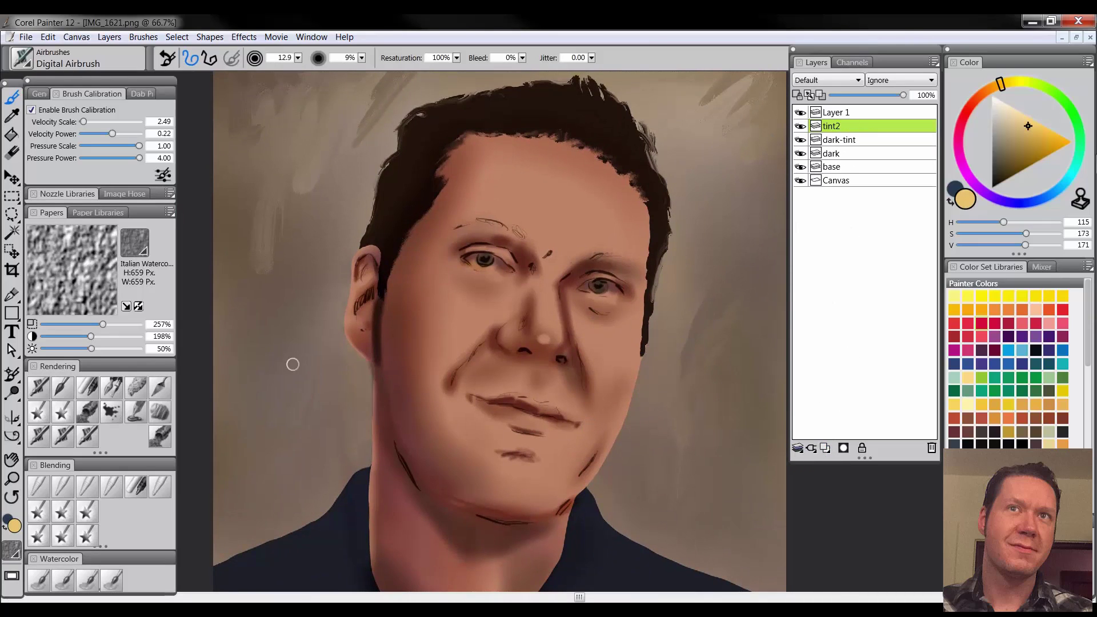
Step: Compare the whole portrait with the dark-tint layer hidden and shown
left_click(12, 478)
left_click(555, 327, "alt")
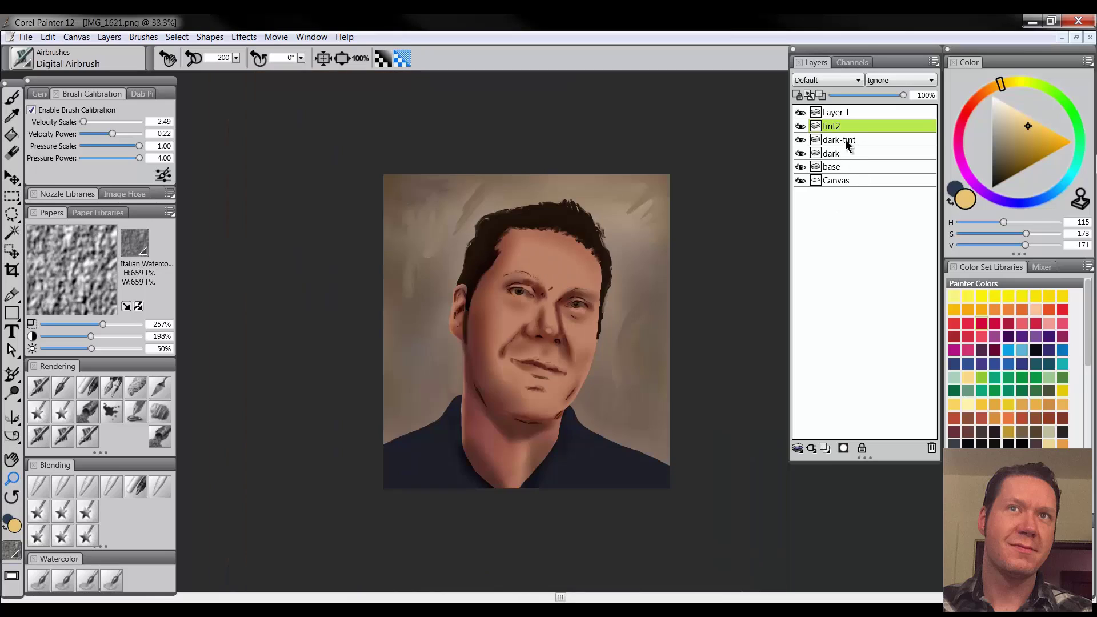
key("ctrl+plus")
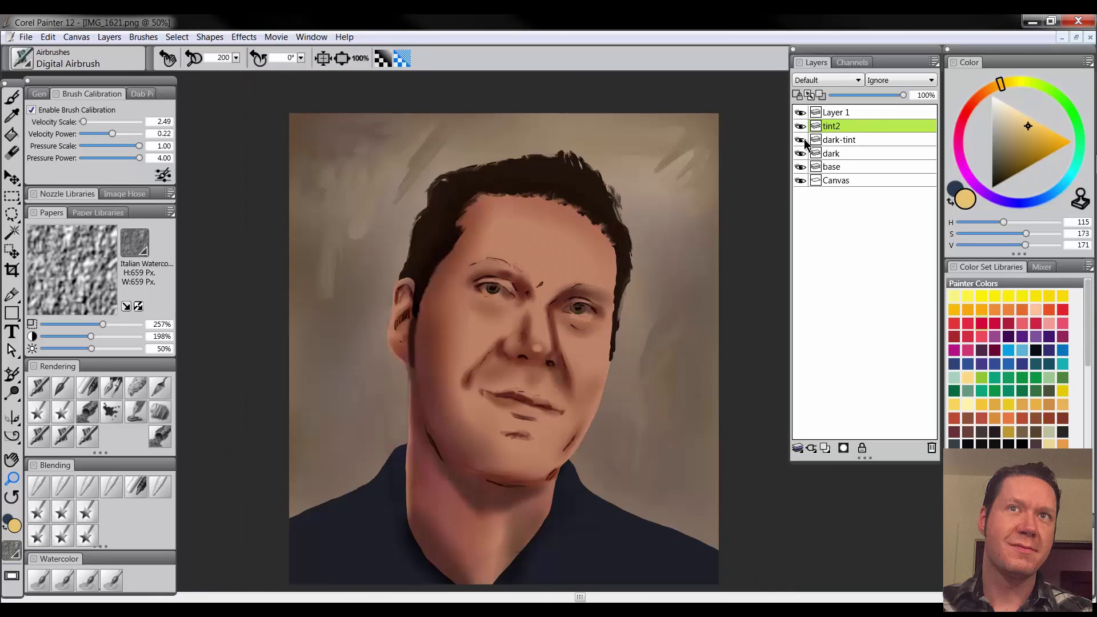
left_click(802, 140)
left_click(801, 140)
left_click(802, 140)
left_click(802, 140)
left_click(802, 141)
left_click(802, 141)
Step: Airbrush golden yellow onto the forehead with a large brush on tint2 and set the layer's blending to Multiply
left_click(550, 315)
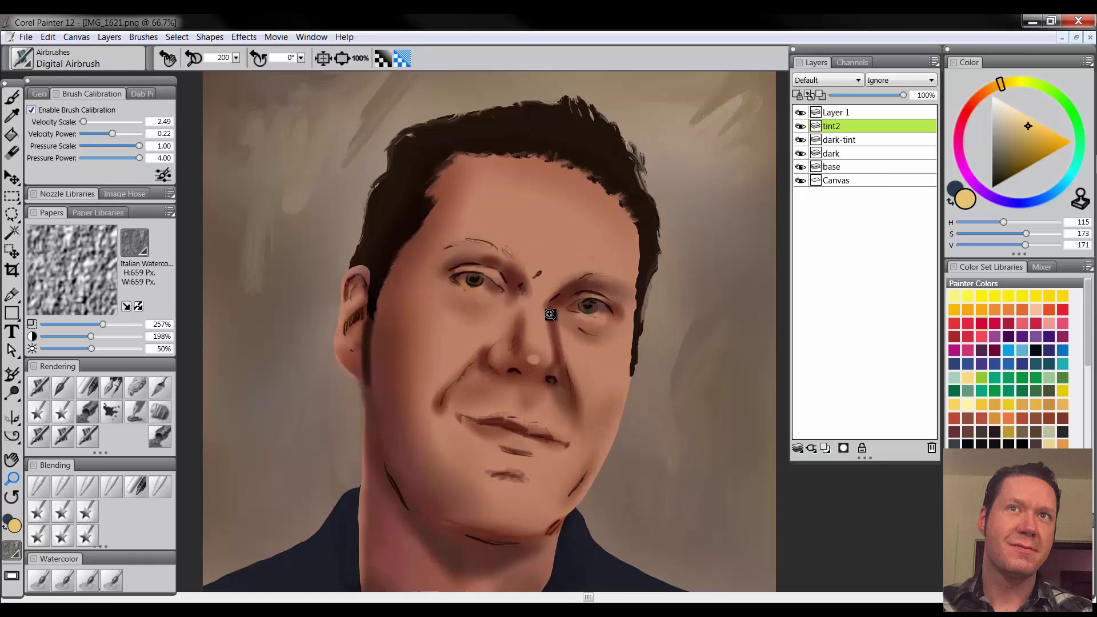
left_click(58, 383)
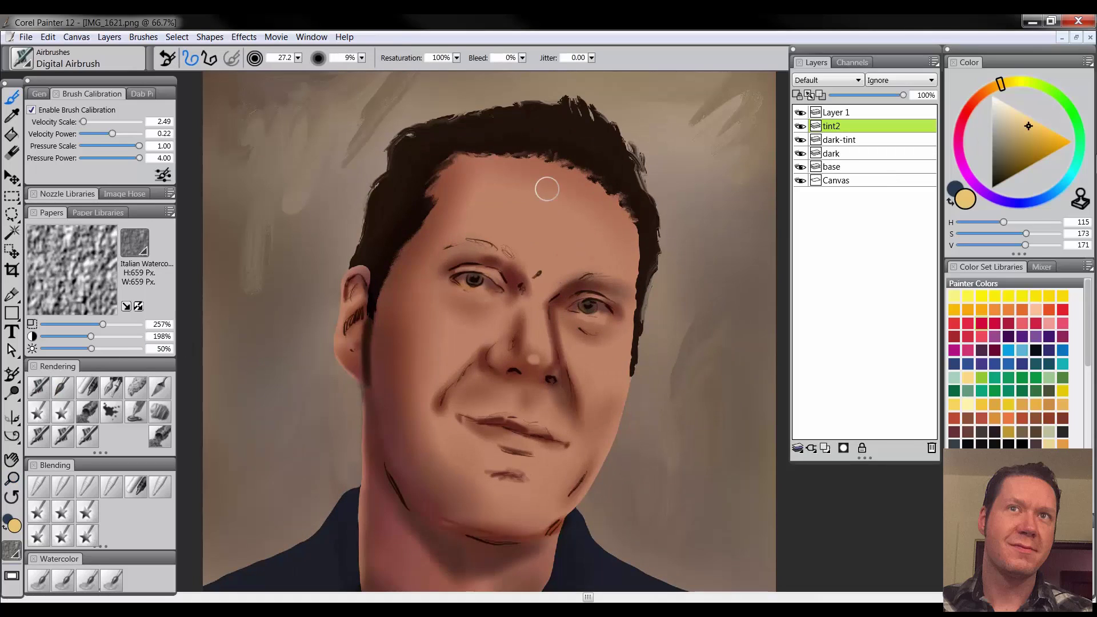
left_click_drag(454, 252, 474, 183)
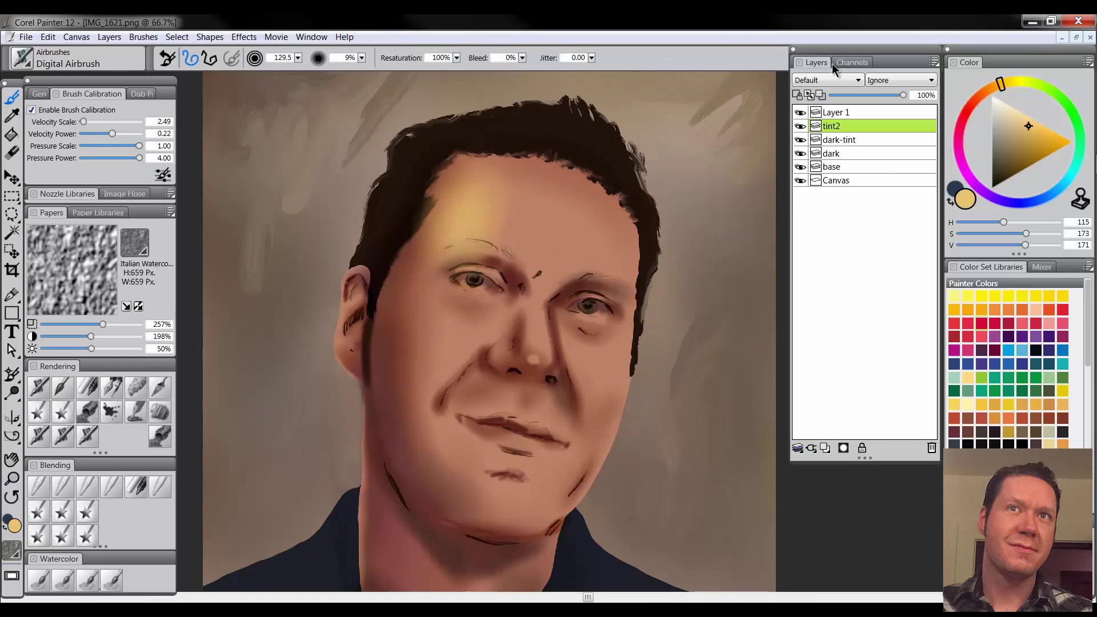
left_click(829, 80)
left_click(825, 189)
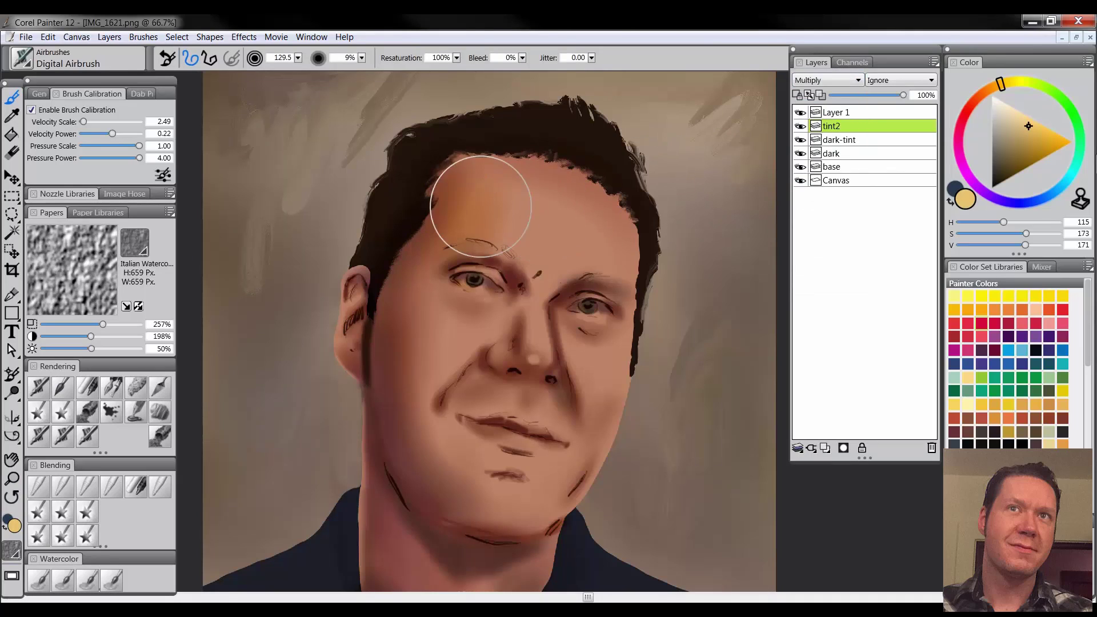
Step: Spread the golden-yellow tint over the forehead, cheeks, jaw and eye area, using smaller brush sizes for tighter areas
mouse_move(473, 203)
left_mouse_down()
mouse_move(466, 168)
mouse_move(537, 172)
left_mouse_up()
mouse_move(480, 462)
left_mouse_down()
mouse_move(526, 465)
mouse_move(503, 342)
mouse_move(557, 320)
mouse_move(584, 392)
mouse_move(618, 343)
left_mouse_up()
key("bracketleft")
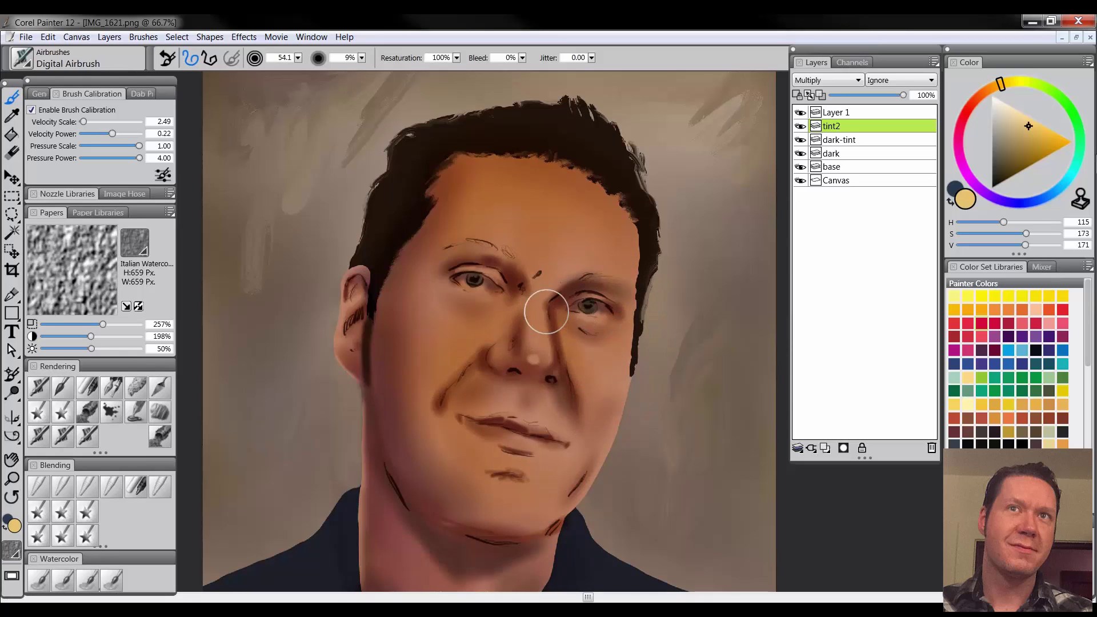
key("bracketleft")
mouse_move(617, 388)
left_mouse_down()
mouse_move(555, 505)
mouse_move(600, 439)
mouse_move(569, 492)
left_mouse_up()
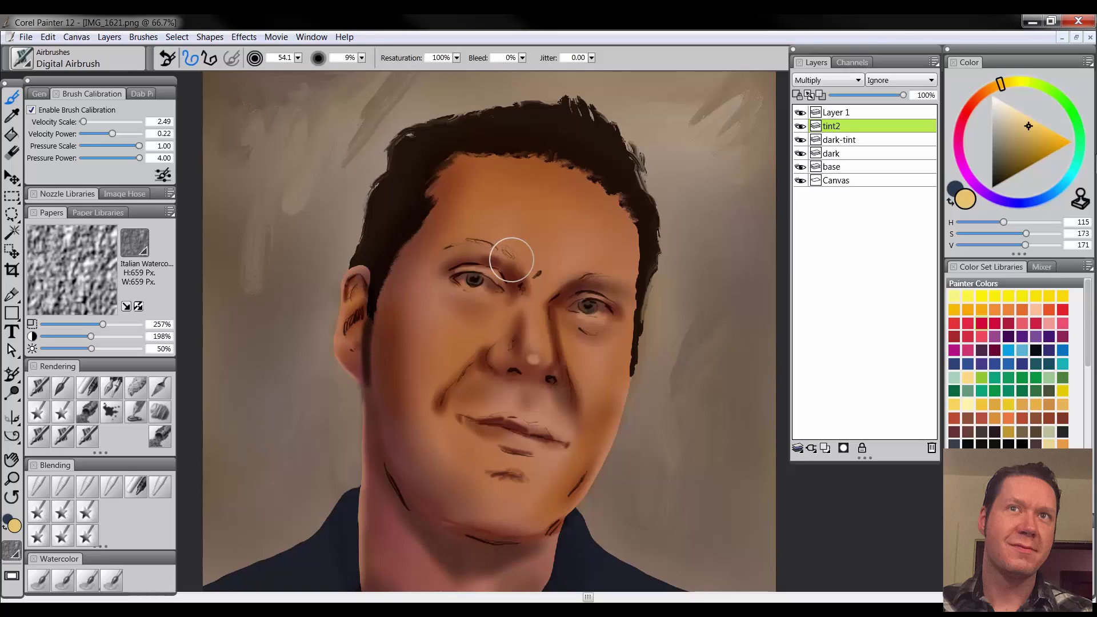
left_click_drag(485, 261, 495, 270)
left_click_drag(464, 260, 505, 307)
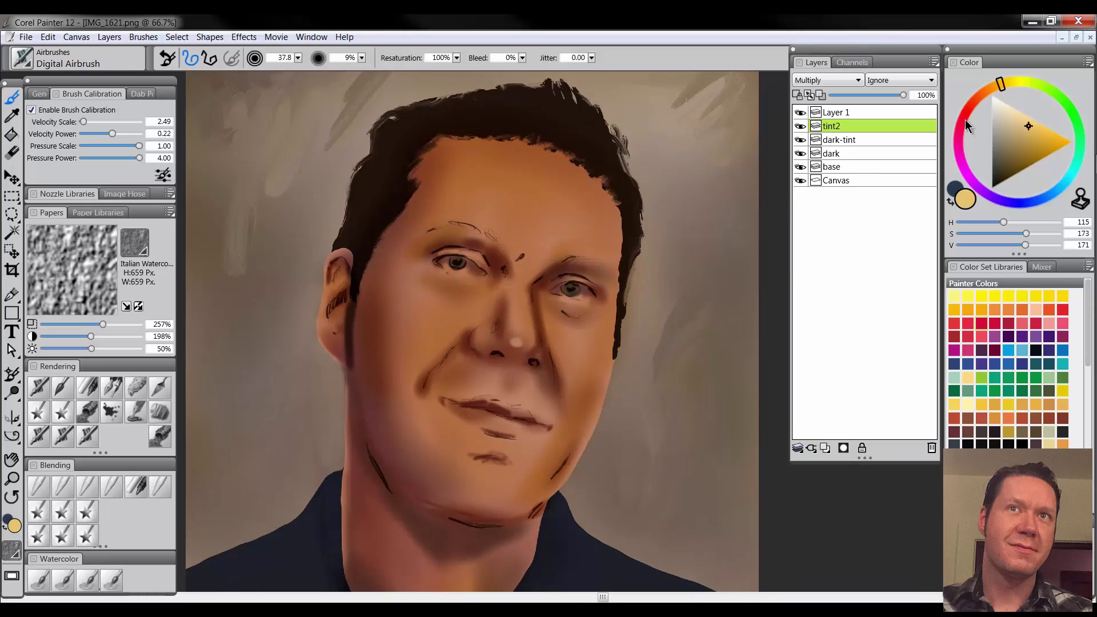
Step: Choose a pink colour and airbrush a soft blush onto the cheek near the ear with a large brush
left_click_drag(965, 119, 975, 136)
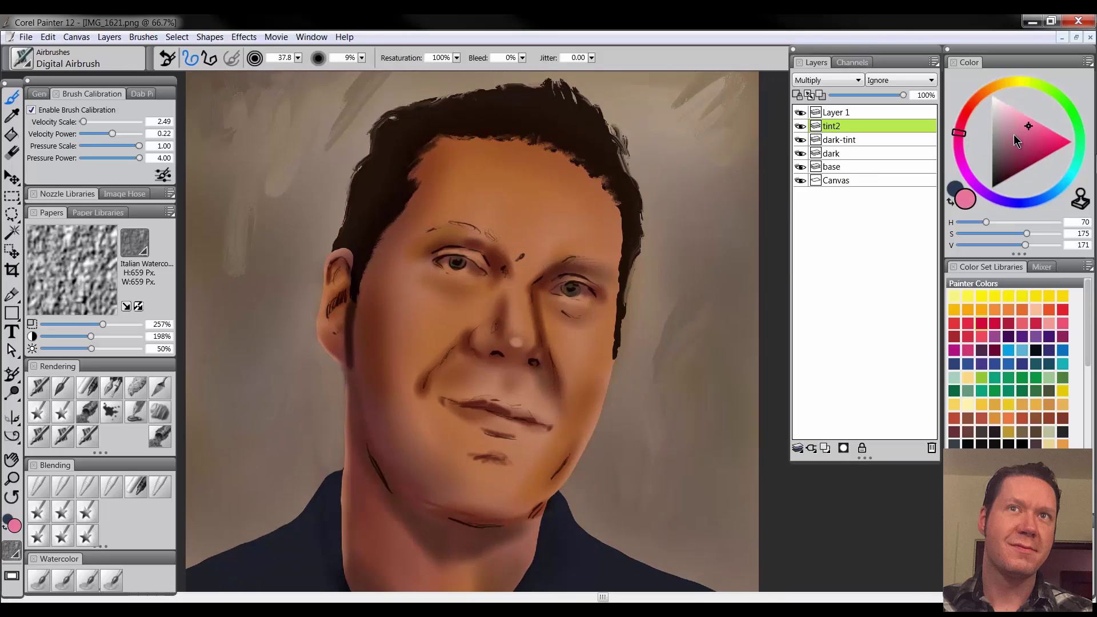
key("bracketright")
key("bracketright")
key("bracketright")
key("bracketright")
key("bracketright")
key("bracketright")
key("bracketright")
key("bracketright")
left_click_drag(385, 314, 393, 343)
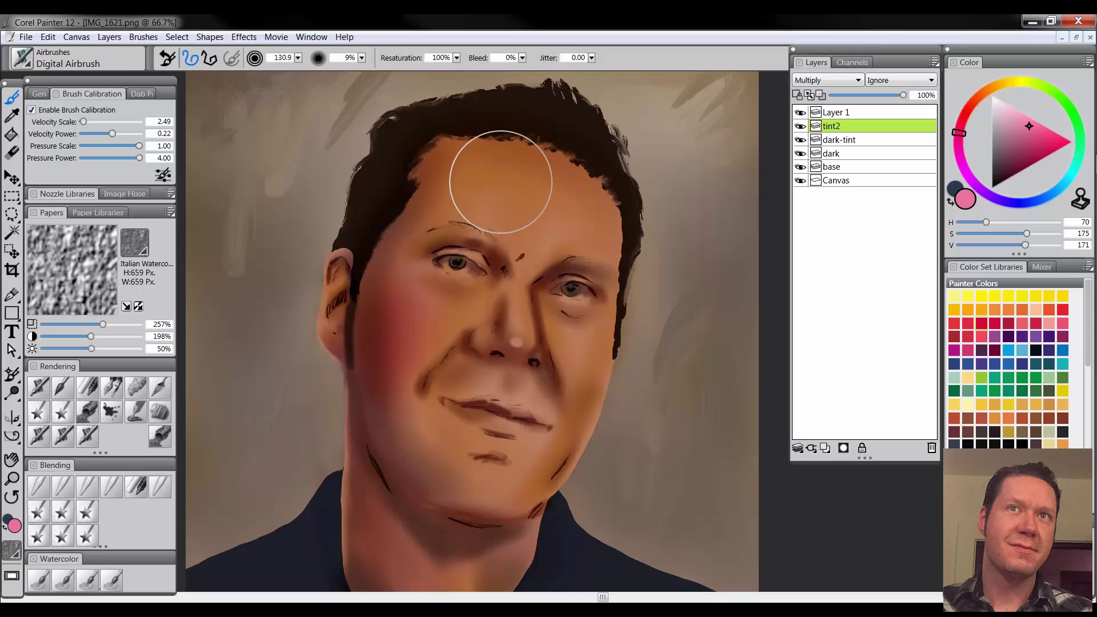
Step: Redden the inner eyebrow area and the inner corners of both eyes with a small pink airbrush
key("bracketleft")
key("bracketleft")
key("bracketleft")
key("bracketleft")
key("bracketleft")
key("bracketleft")
key("bracketleft")
key("bracketleft")
mouse_move(498, 244)
left_mouse_down()
mouse_move(521, 262)
mouse_move(496, 270)
mouse_move(478, 249)
mouse_move(469, 277)
mouse_move(470, 252)
left_mouse_up()
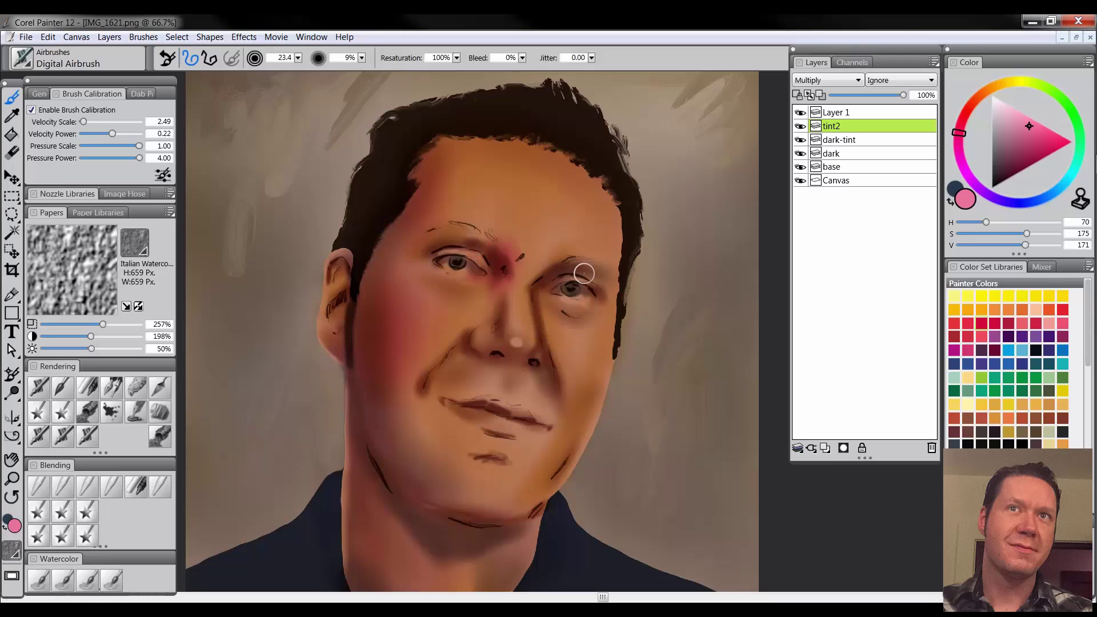
mouse_move(584, 277)
left_mouse_down()
mouse_move(544, 289)
mouse_move(566, 297)
left_mouse_up()
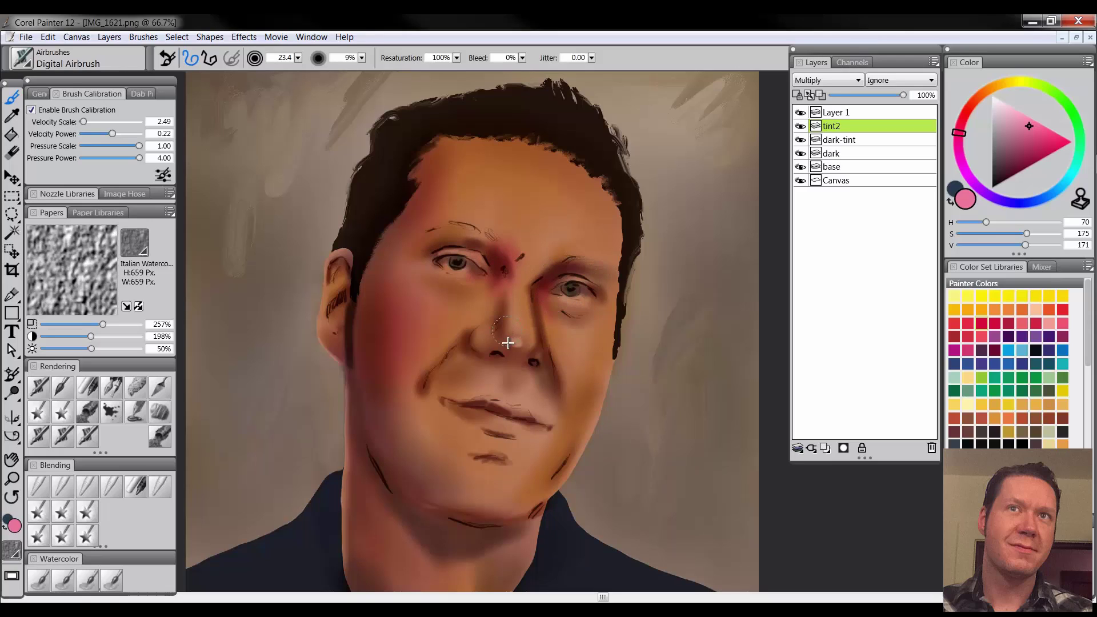
Step: Add pink tint to the tip of the nose and the lips, adjusting the brush size for each
key("bracketright")
key("bracketright")
key("bracketright")
key("bracketright")
left_click_drag(509, 342, 514, 351)
key("bracketleft")
key("bracketleft")
key("bracketleft")
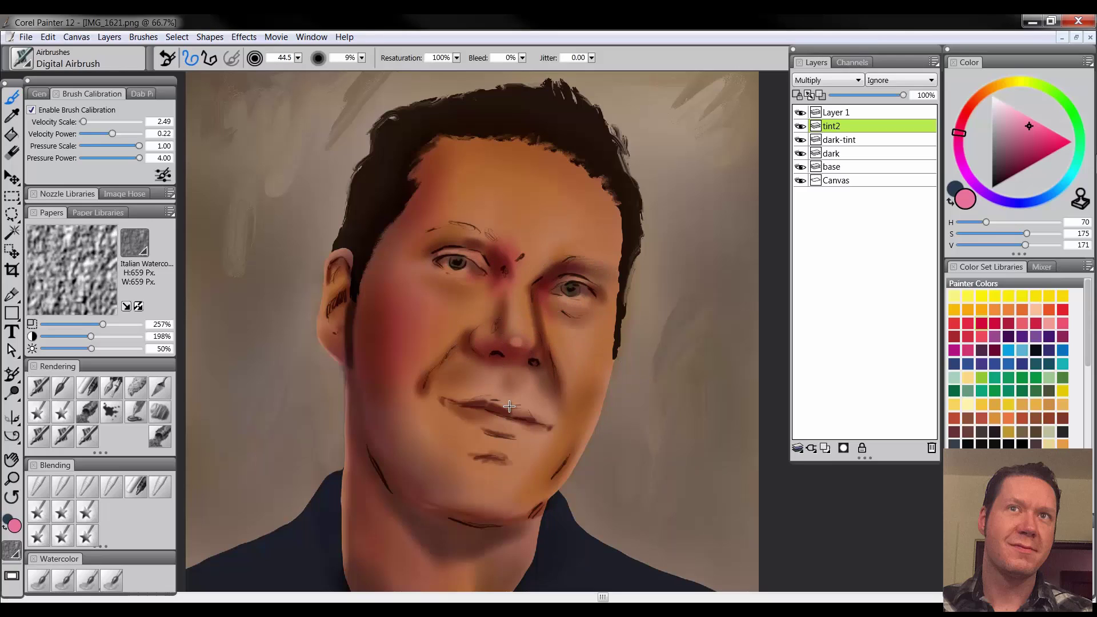
mouse_move(461, 407)
left_mouse_down()
mouse_move(531, 427)
mouse_move(499, 422)
left_mouse_up()
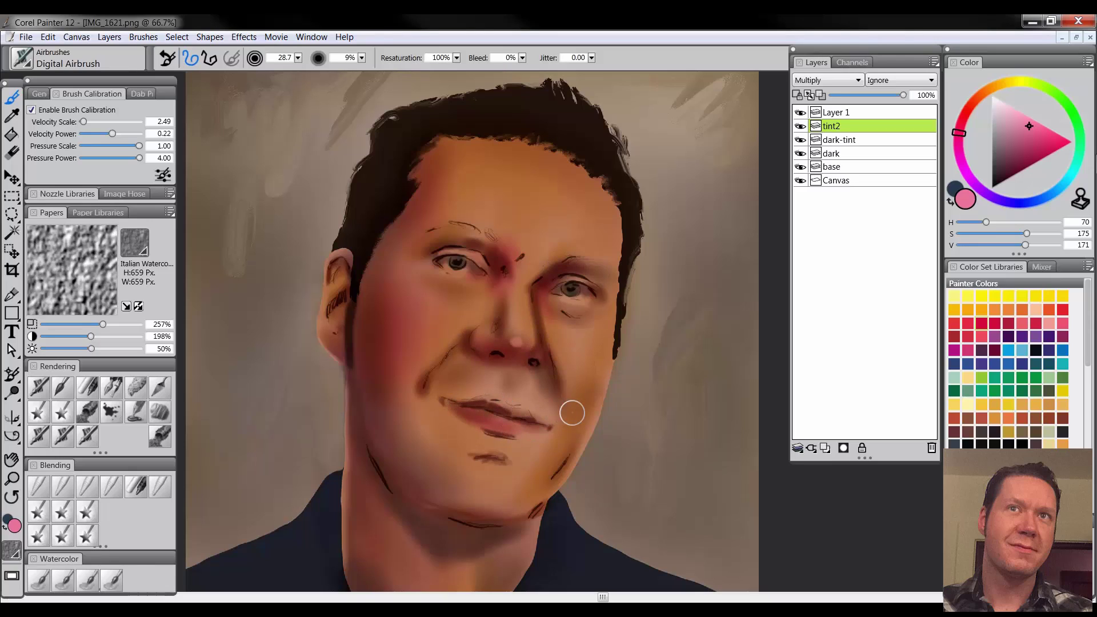
Step: Airbrush pink along the lower cheek, jaw and chin, varying the brush size between areas
key("bracketright")
key("bracketright")
key("bracketright")
key("bracketright")
key("bracketright")
key("bracketright")
key("bracketright")
key("bracketright")
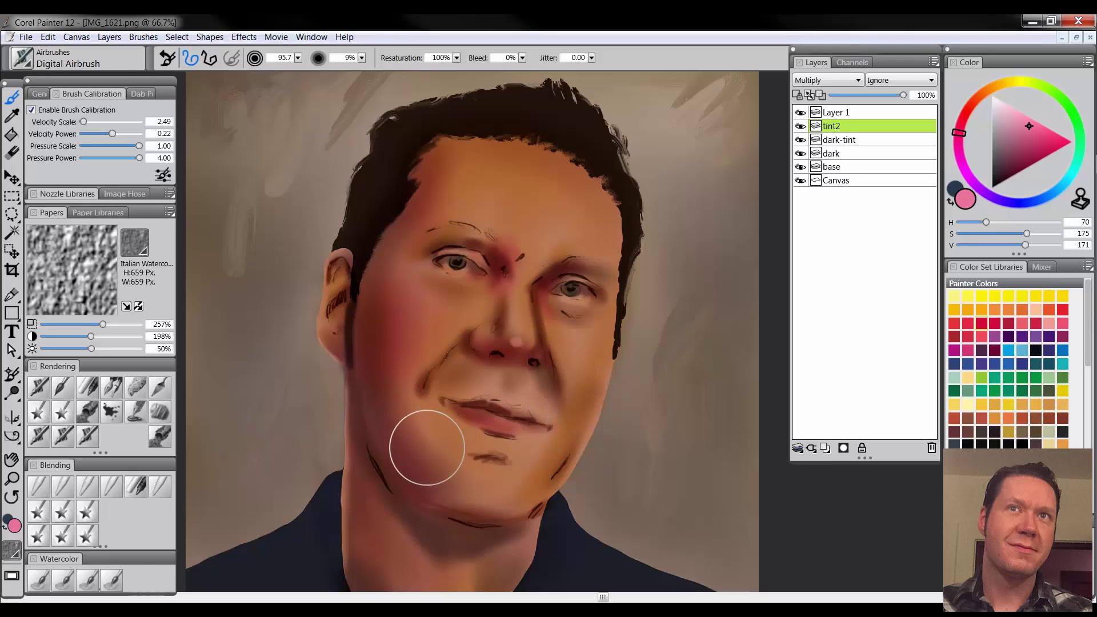
key("bracketleft")
key("bracketleft")
key("bracketleft")
key("bracketleft")
key("bracketleft")
key("bracketleft")
key("bracketleft")
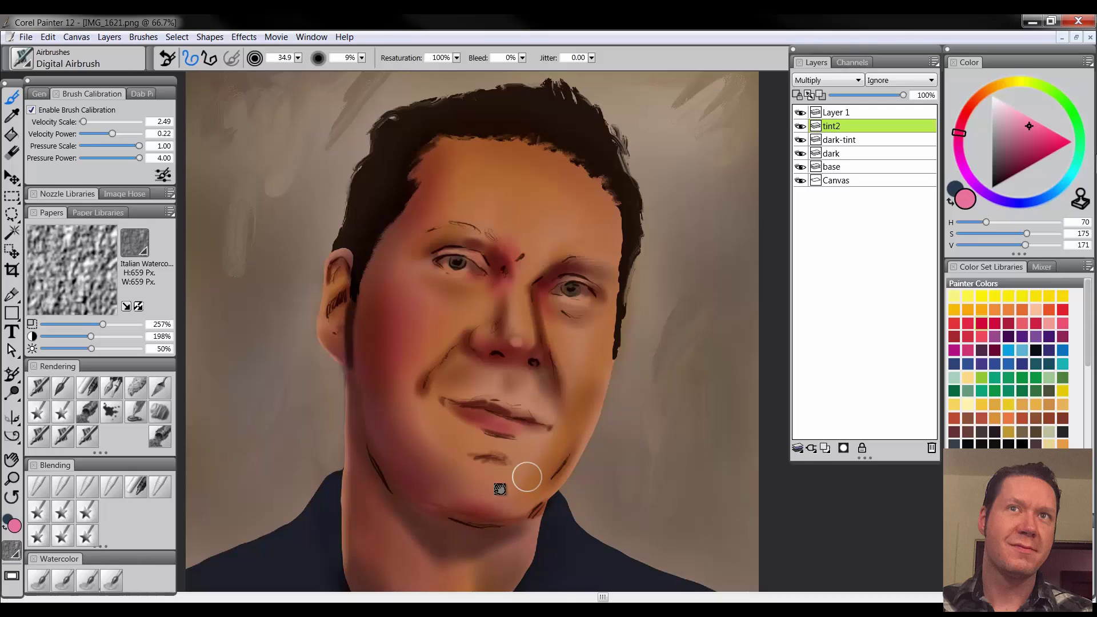
mouse_move(502, 475)
left_mouse_down()
mouse_move(547, 405)
mouse_move(465, 413)
mouse_move(476, 444)
left_mouse_up()
left_click_drag(407, 382, 401, 464)
Step: Choose a muted blue-violet and shade the eye sockets, side of the nose, jaw, mouth and chin crease
left_click_drag(987, 196, 1014, 200)
left_click(1013, 143)
left_click(1015, 202)
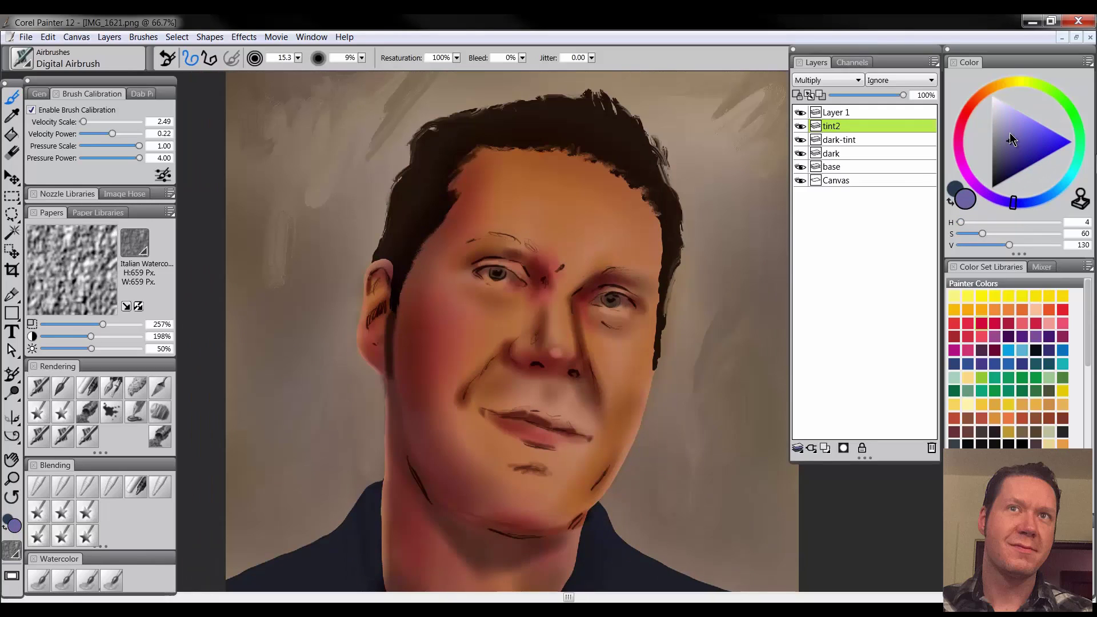
left_click(1009, 131)
left_click_drag(577, 277, 560, 298)
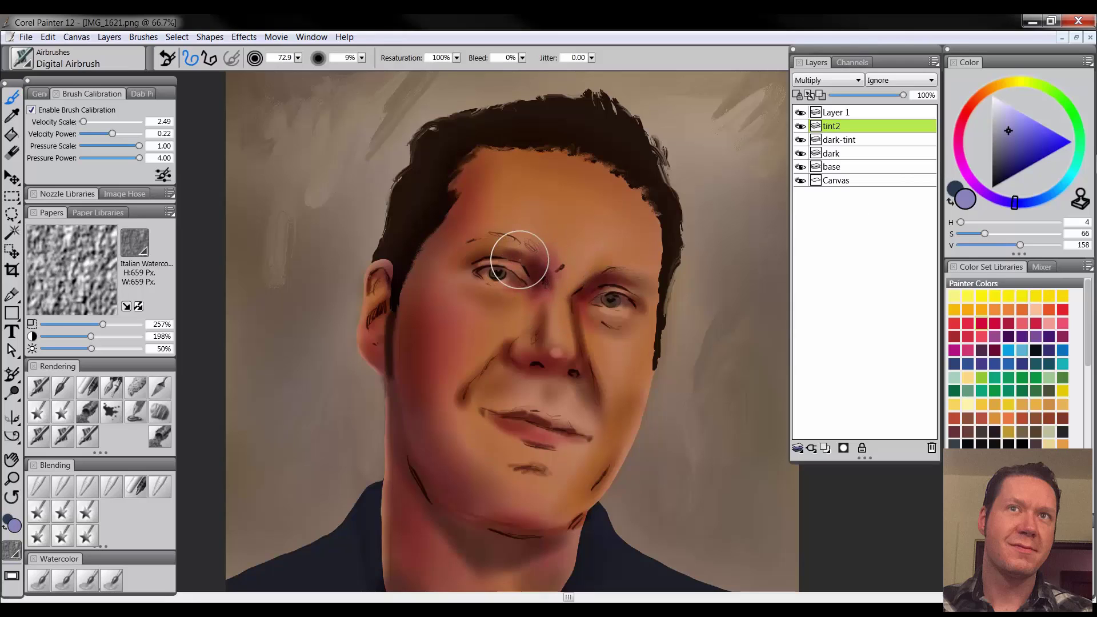
mouse_move(517, 258)
left_mouse_down()
mouse_move(493, 254)
mouse_move(500, 281)
left_mouse_up()
left_click_drag(638, 301, 635, 328)
left_click_drag(543, 311, 534, 343)
left_click_drag(622, 449, 593, 491)
left_click_drag(489, 411, 569, 416)
left_click_drag(512, 469, 548, 471)
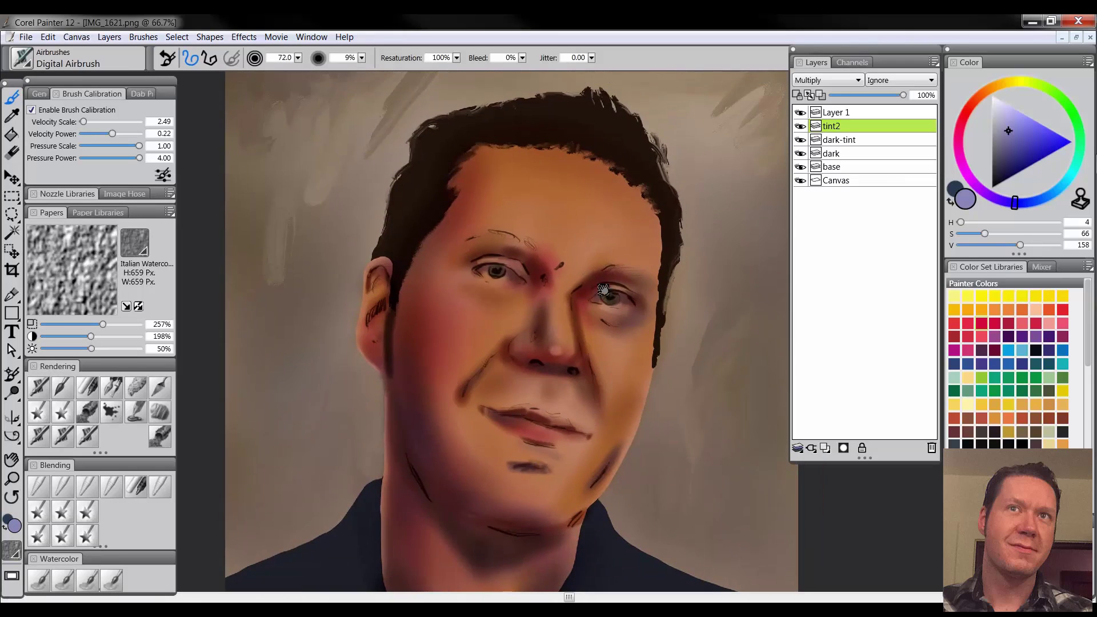
Step: Sample a reddish brown from the portrait and touch up the skin around the eyes
left_click(610, 293, "alt")
left_click_drag(526, 275, 467, 257)
Step: Lower the opacity of the tint2 layer to 73% and of the dark-tint layer to 73%
left_click(593, 406, "ctrl+alt")
left_click(595, 404, "alt")
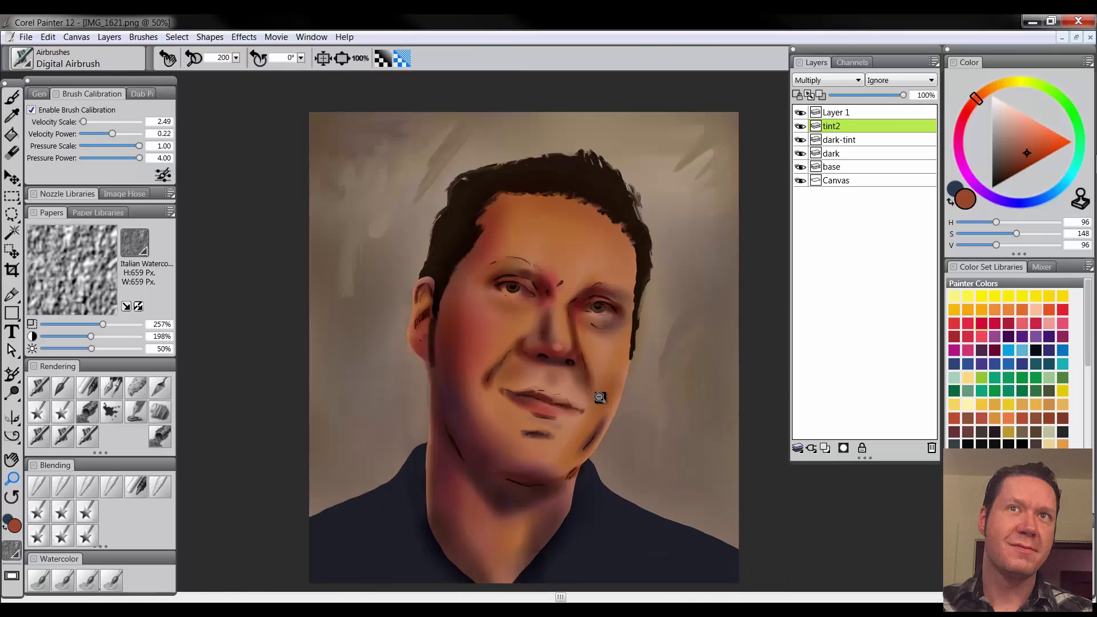
left_click(884, 95)
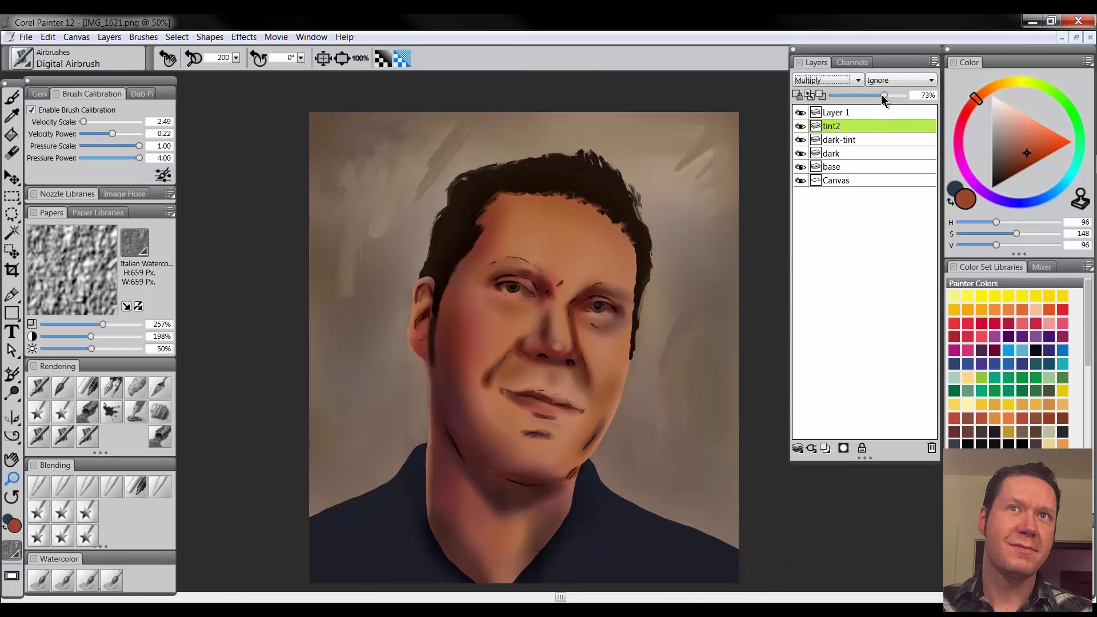
left_click(855, 140)
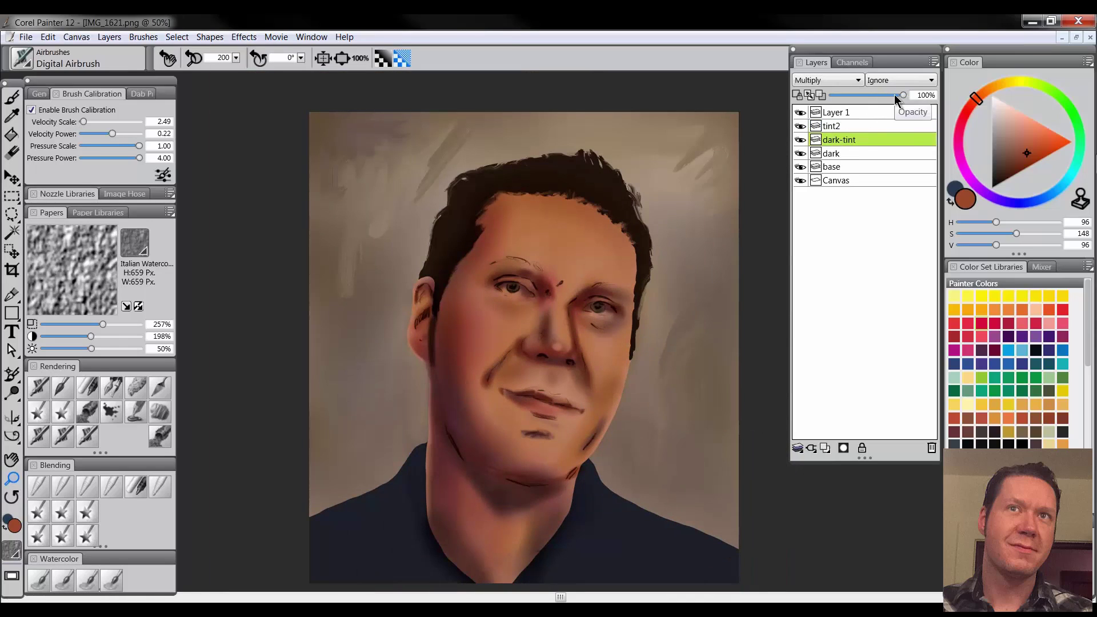
left_click(895, 96)
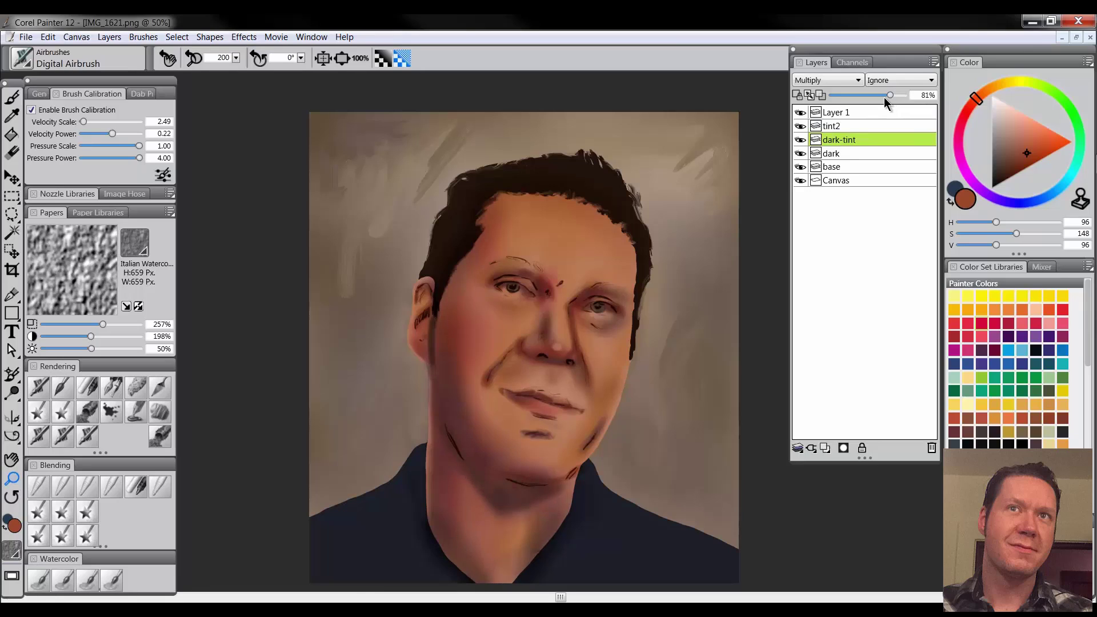
left_click(881, 96)
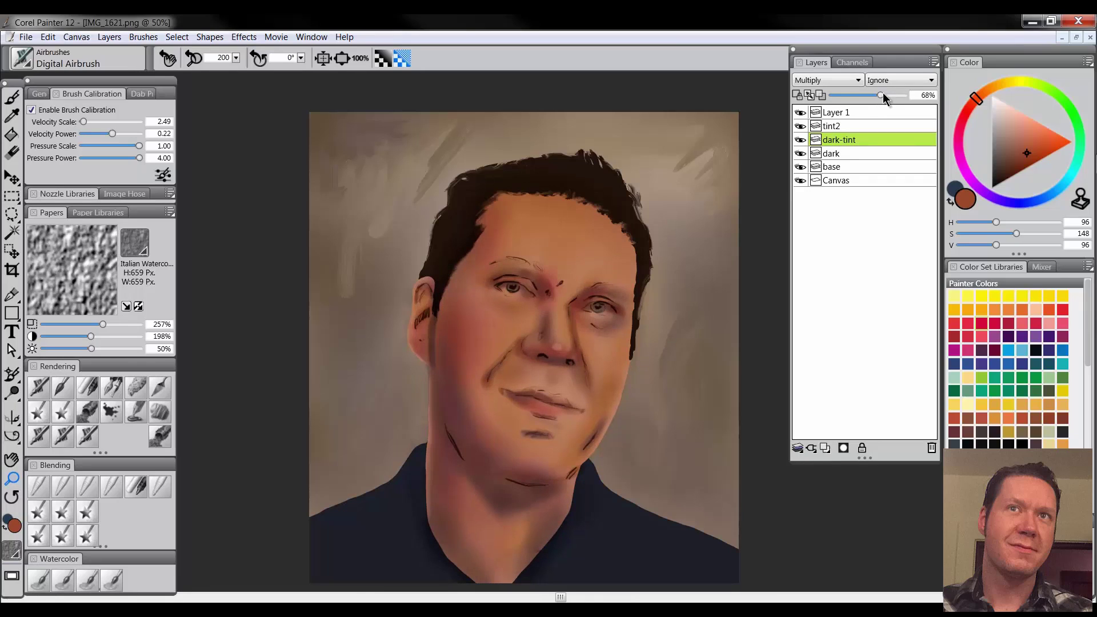
Step: Examine the portrait's overall tint and shading at several zoom levels
left_click(576, 396, "alt")
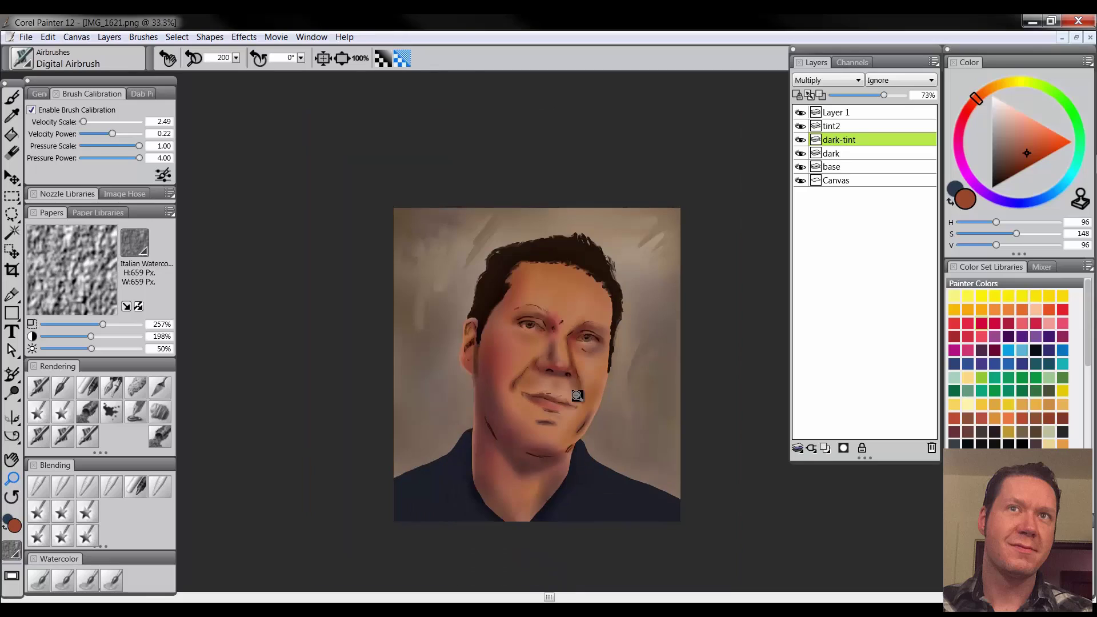
left_click(578, 393, "alt")
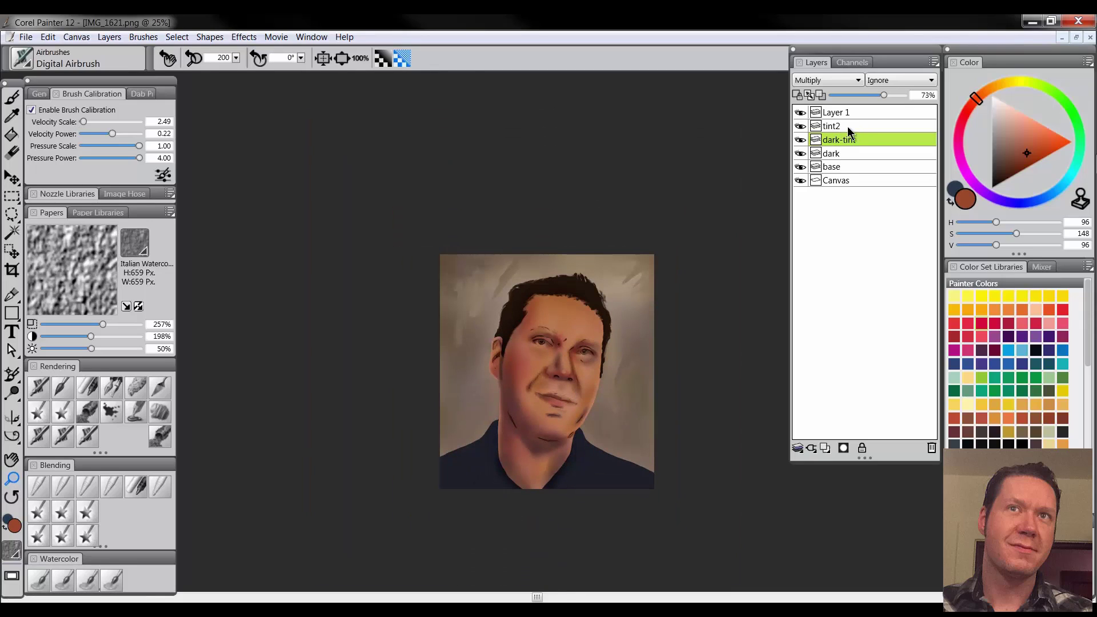
left_click(552, 367)
left_click(568, 372)
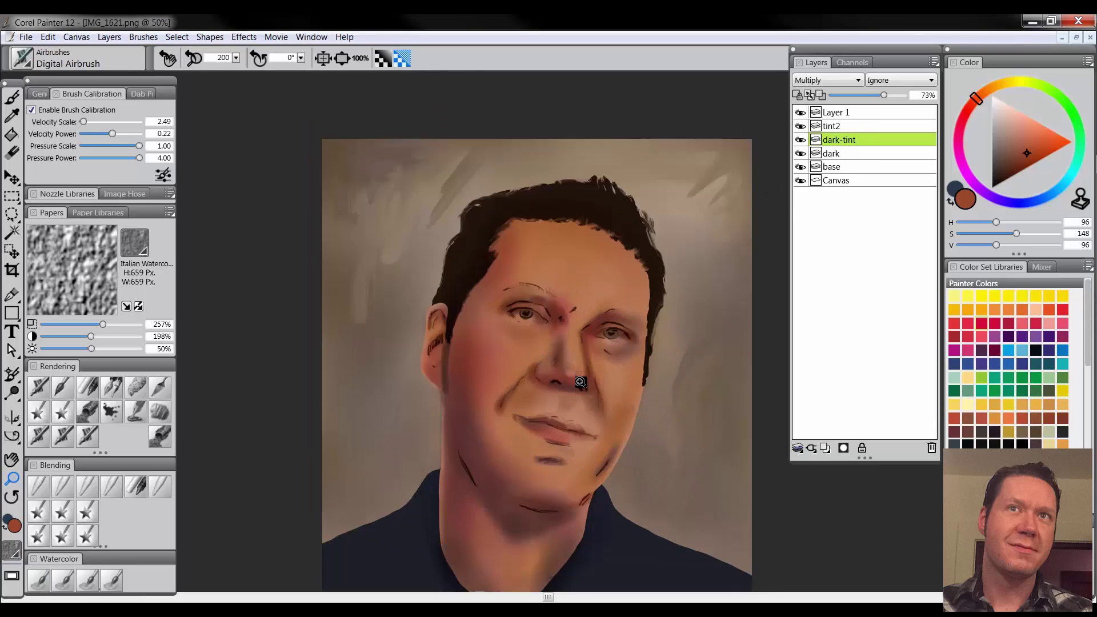
left_click(582, 384)
left_click(599, 408, "alt")
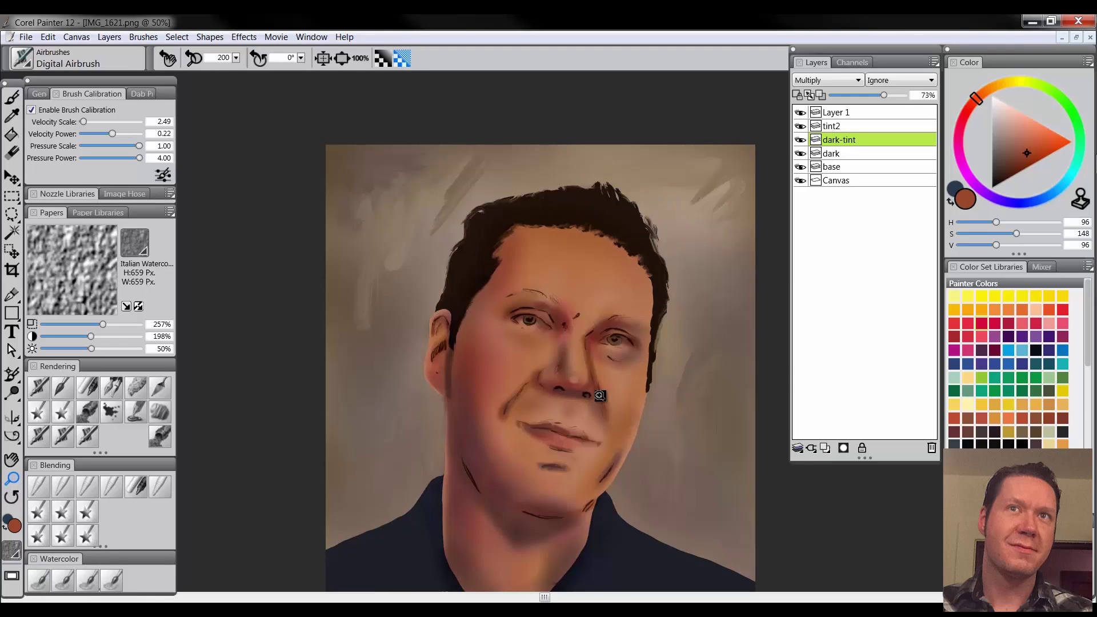
mouse_move(521, 424)
left_mouse_down()
mouse_move(509, 394)
mouse_move(518, 414)
left_mouse_up()
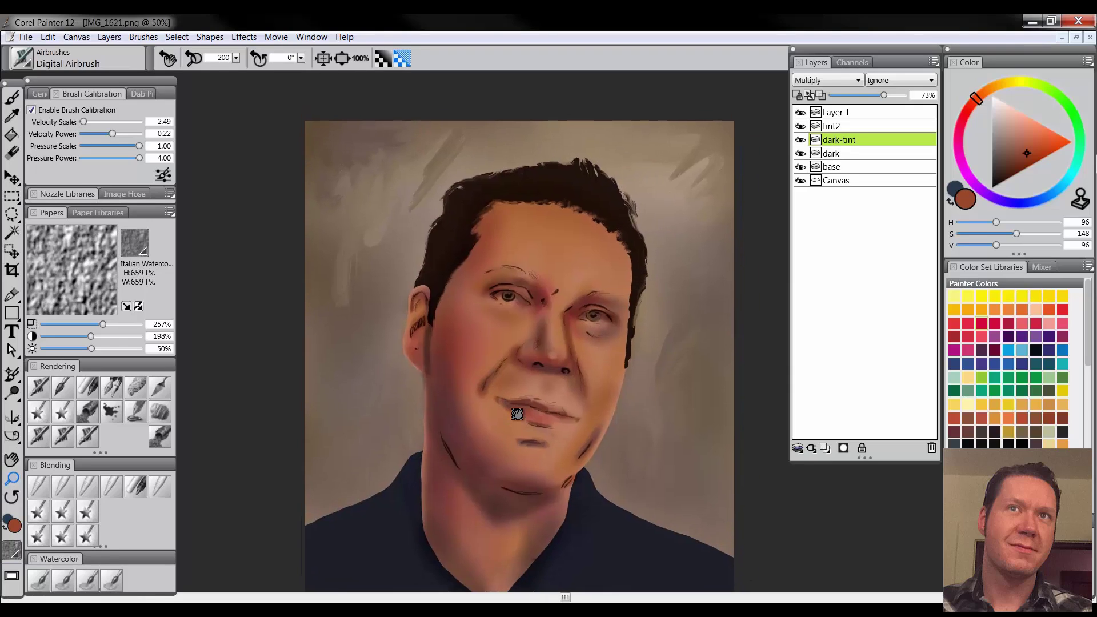
Step: Add a layer named light above tint2 and mix a lighter peach from a colour sampled on the forehead
left_click_drag(626, 276, 629, 300)
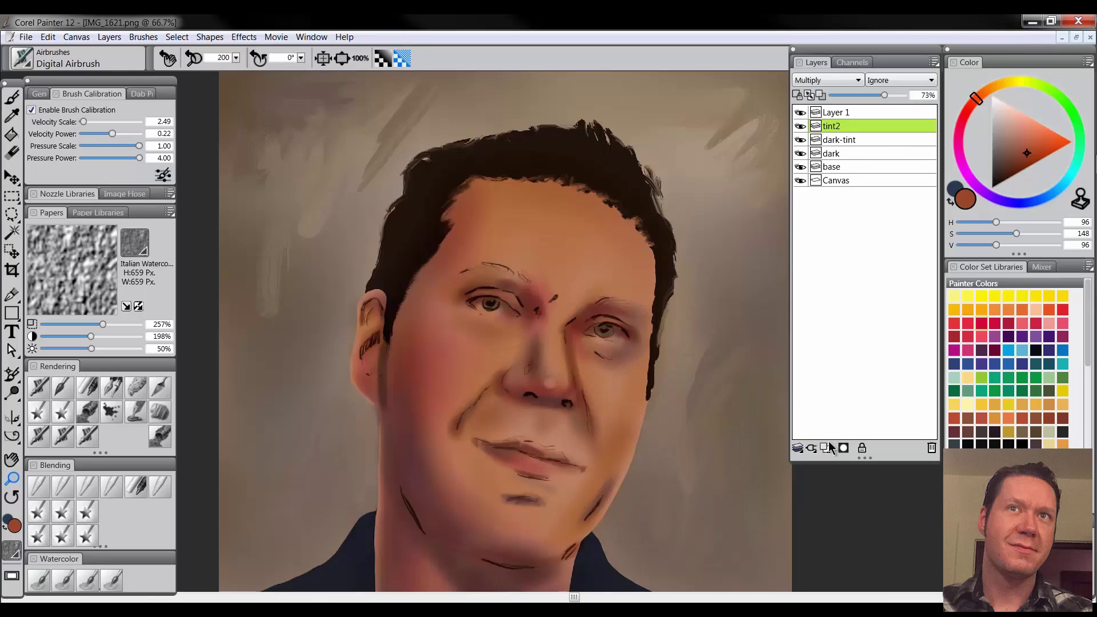
left_click(827, 448)
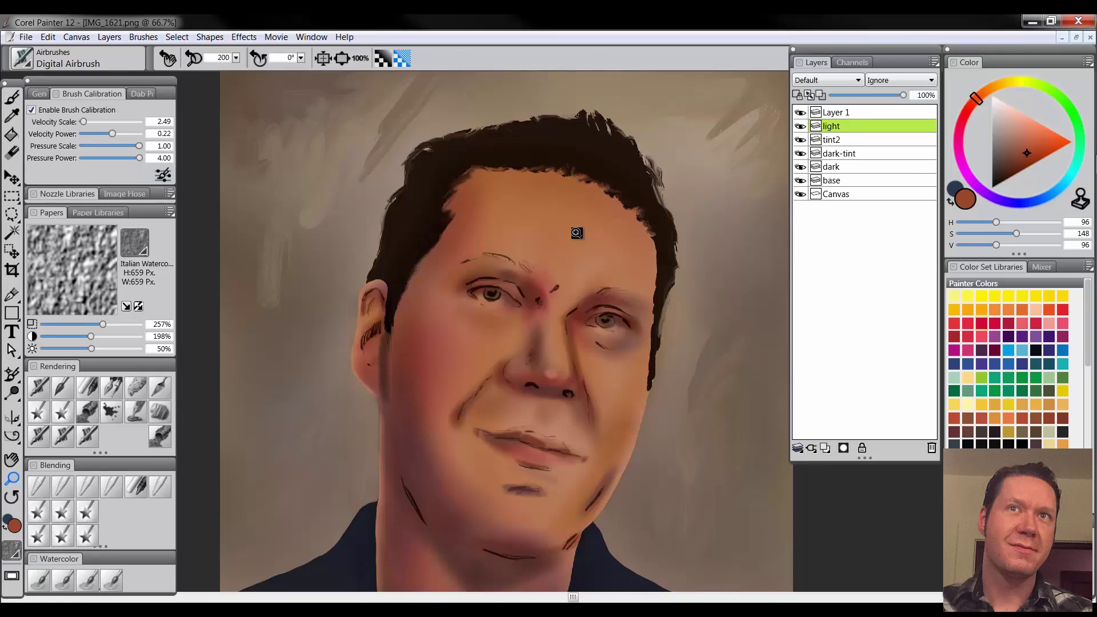
key("b")
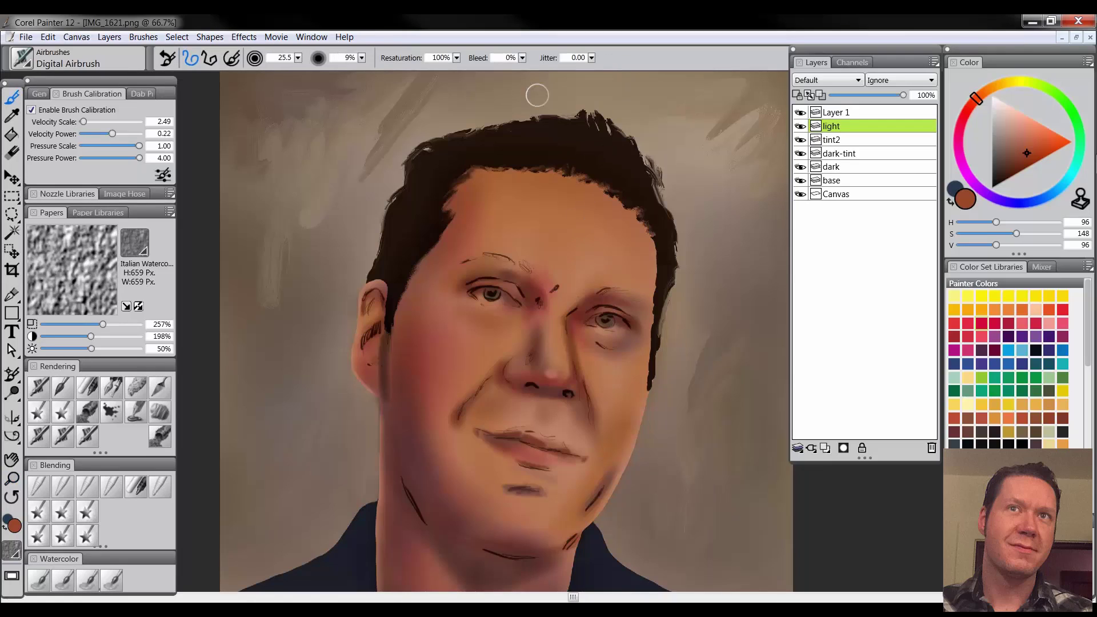
left_click(589, 235, "alt")
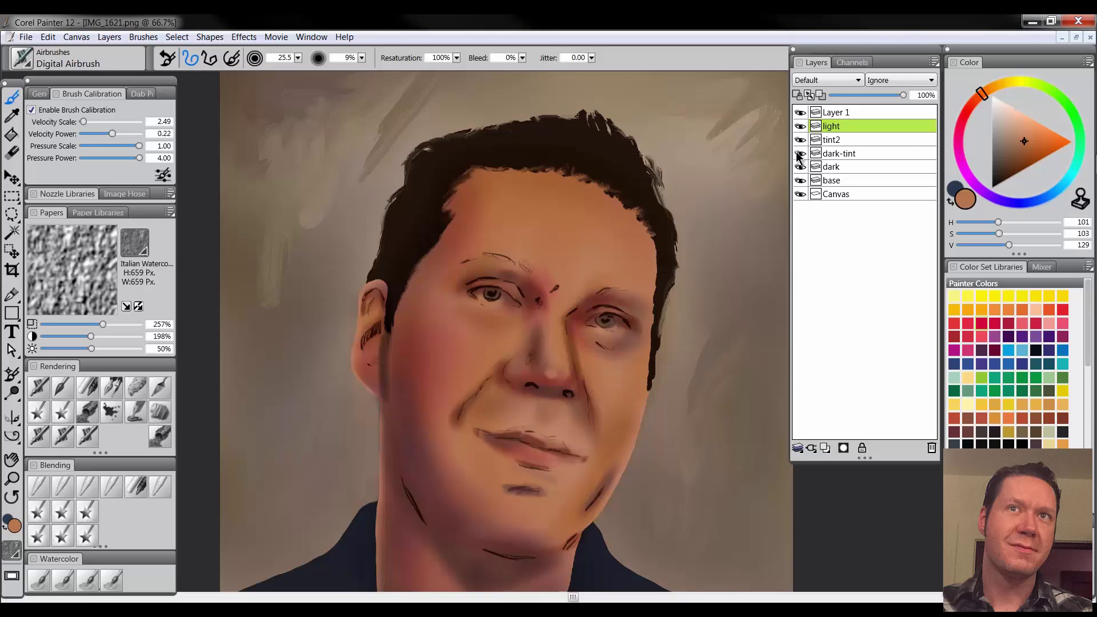
left_click(1028, 128)
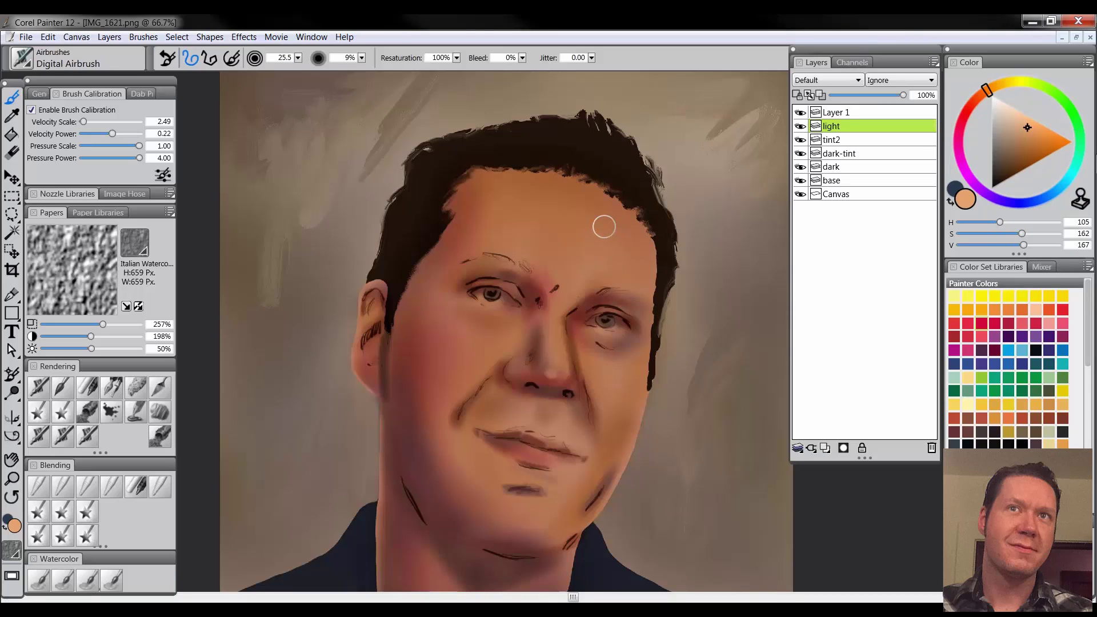
Step: Airbrush peach highlights along the brow ridges and onto the bridge of the nose, varying the brush size
left_click_drag(588, 232, 586, 247)
mouse_move(504, 242)
left_mouse_down()
mouse_move(542, 255)
mouse_move(503, 242)
mouse_move(537, 255)
mouse_move(464, 251)
mouse_move(551, 268)
left_mouse_up()
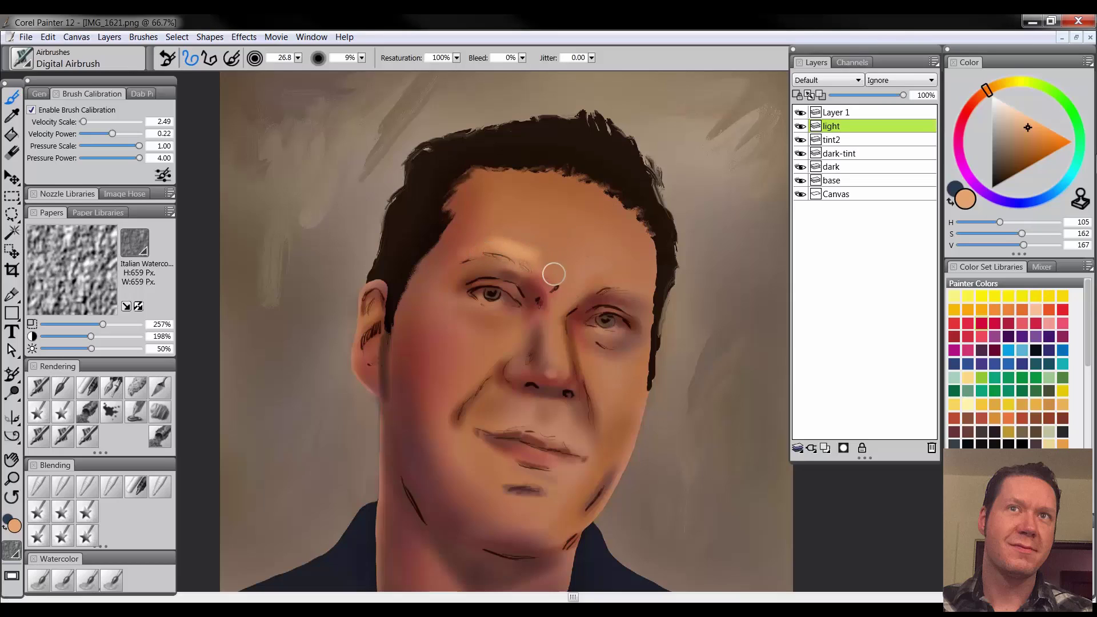
key("bracketleft")
key("bracketleft")
key("bracketleft")
key("bracketleft")
key("bracketleft")
key("bracketleft")
key("bracketleft")
key("bracketleft")
key("bracketleft")
key("bracketleft")
key("bracketleft")
key("bracketleft")
key("bracketleft")
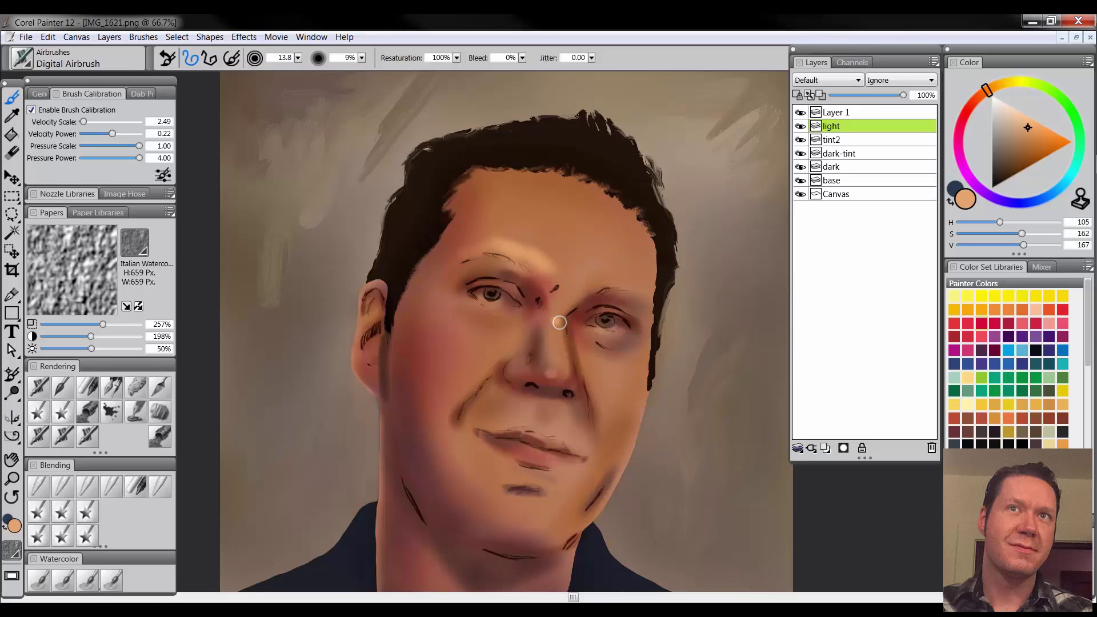
left_click_drag(559, 323, 556, 324)
key("bracketright")
key("bracketright")
key("bracketright")
key("bracketright")
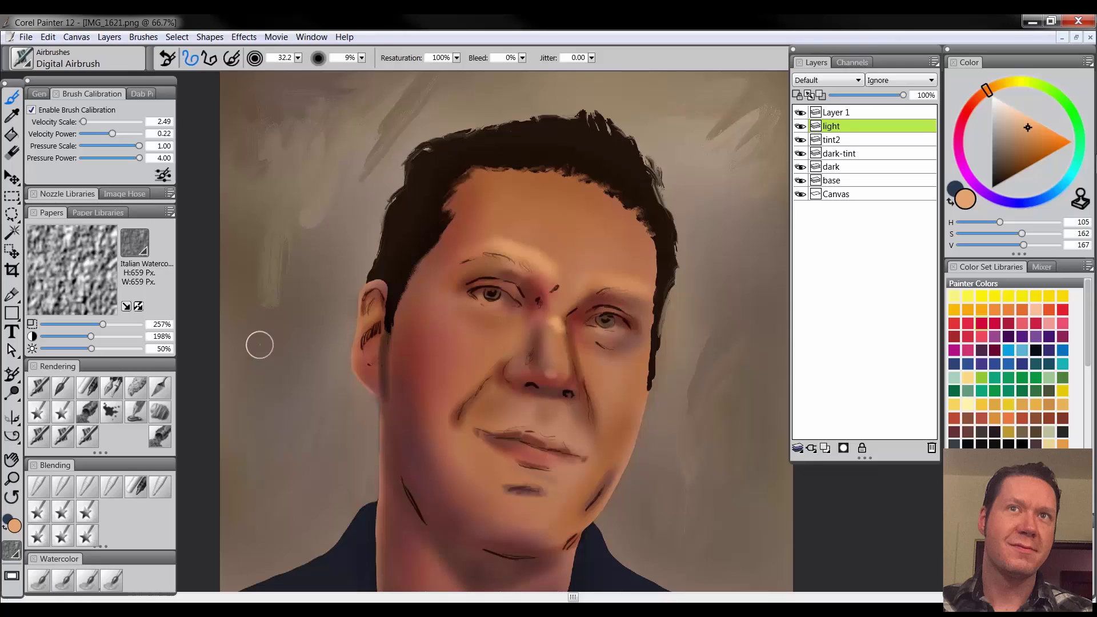
Step: Highlight the ridge, tip and nostril wing of the nose with a smaller airbrush
left_click(12, 479)
left_click(603, 299)
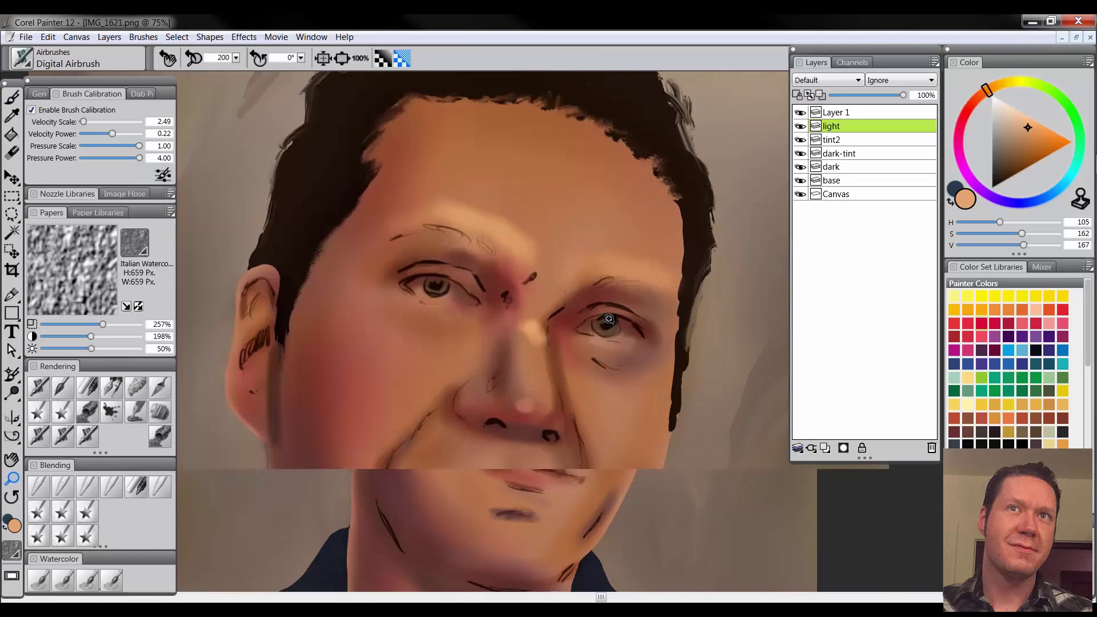
key("b")
key("bracketleft")
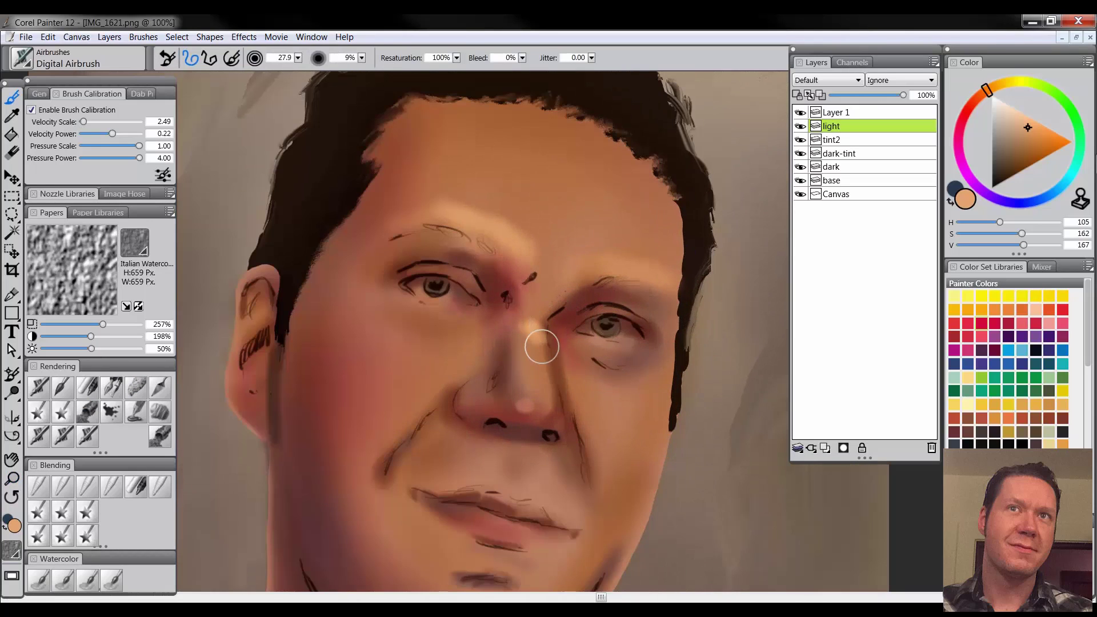
key("bracketleft")
key("bracketleft")
key("bracketleft")
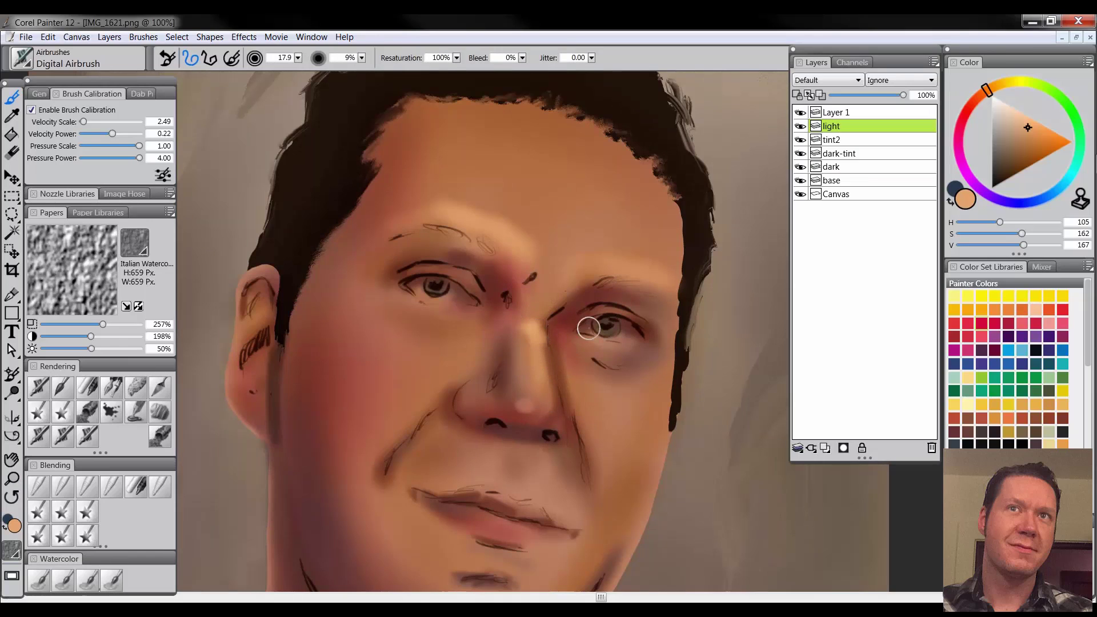
key("bracketleft")
key("bracketleft")
key("bracketleft")
key("bracketleft")
key("bracketleft")
key("bracketright")
key("bracketright")
key("bracketright")
key("bracketright")
mouse_move(519, 405)
left_mouse_down()
mouse_move(564, 407)
mouse_move(558, 413)
mouse_move(569, 405)
mouse_move(560, 427)
left_mouse_up()
Step: Highlight the skin along the smile crease beside the nostril and the area between nose and upper lip
key("bracketleft")
key("bracketleft")
key("bracketright")
key("bracketright")
key("bracketright")
key("bracketright")
left_click_drag(569, 443, 573, 472)
key("bracketleft")
key("bracketleft")
key("bracketleft")
key("bracketleft")
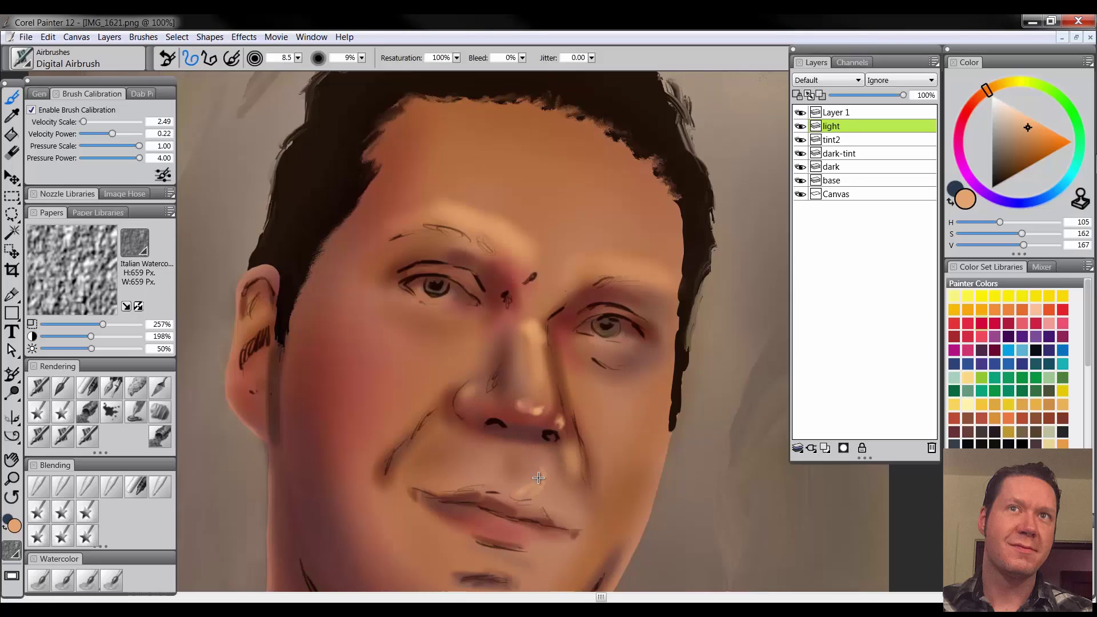
key("bracketright")
key("bracketright")
key("bracketright")
key("bracketright")
left_click_drag(520, 497, 546, 460)
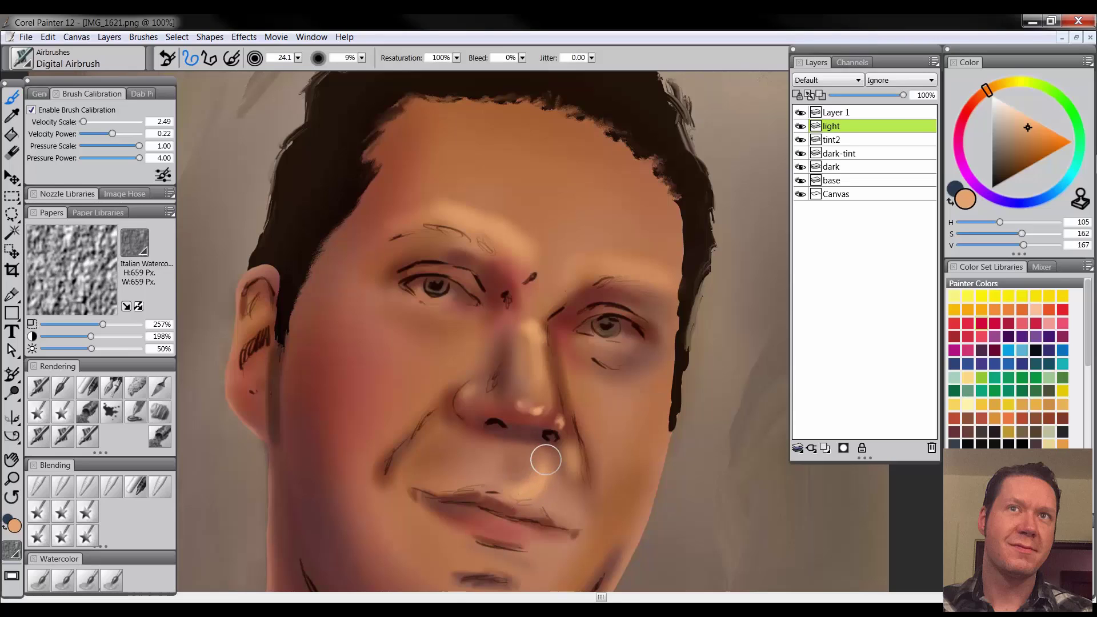
Step: Airbrush light peach along the edges of the lips, on the lower cheek by the jaw and across the chin
key("bracketleft")
key("bracketleft")
key("bracketleft")
left_click_drag(421, 490, 507, 495)
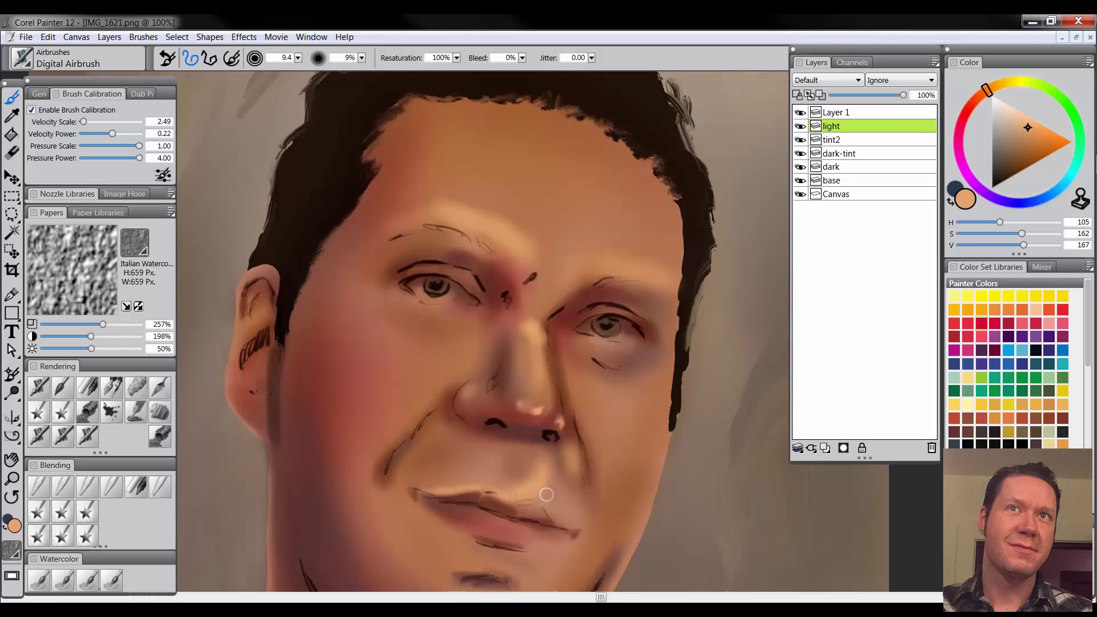
mouse_move(480, 540)
left_mouse_down()
mouse_move(557, 542)
mouse_move(634, 385)
mouse_move(588, 454)
left_mouse_up()
mouse_move(625, 402)
left_mouse_down()
mouse_move(630, 410)
mouse_move(588, 451)
left_mouse_up()
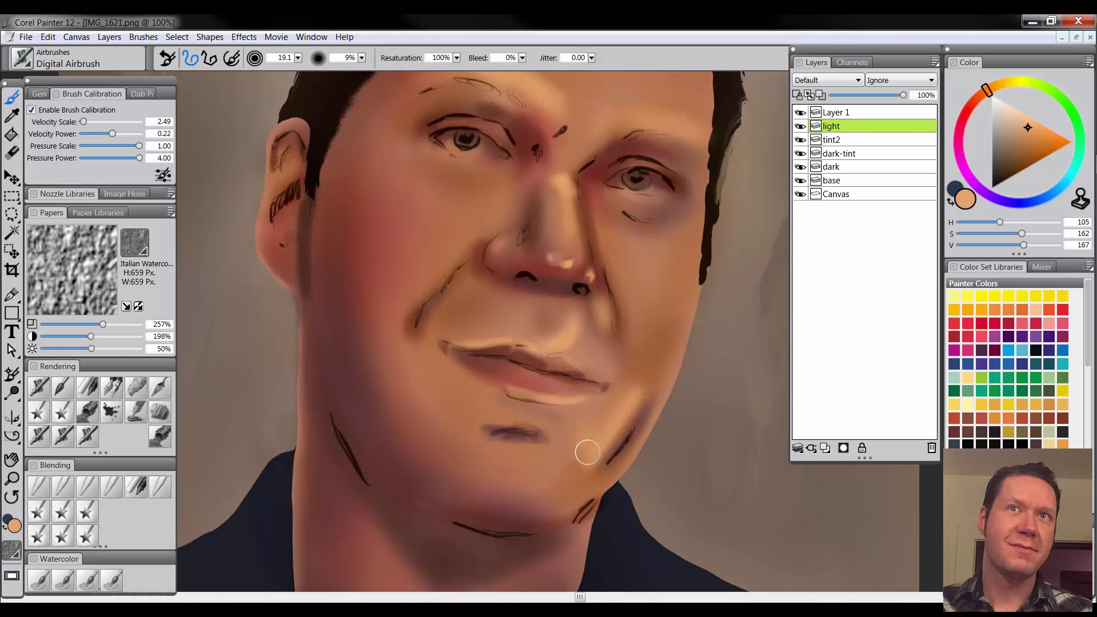
left_click_drag(471, 461, 541, 450)
Step: Add peach highlights to the earlobe, eyelids, eyes, skin beneath the eyes and both cheeks
left_click_drag(514, 343, 552, 463)
left_click_drag(310, 315, 334, 297)
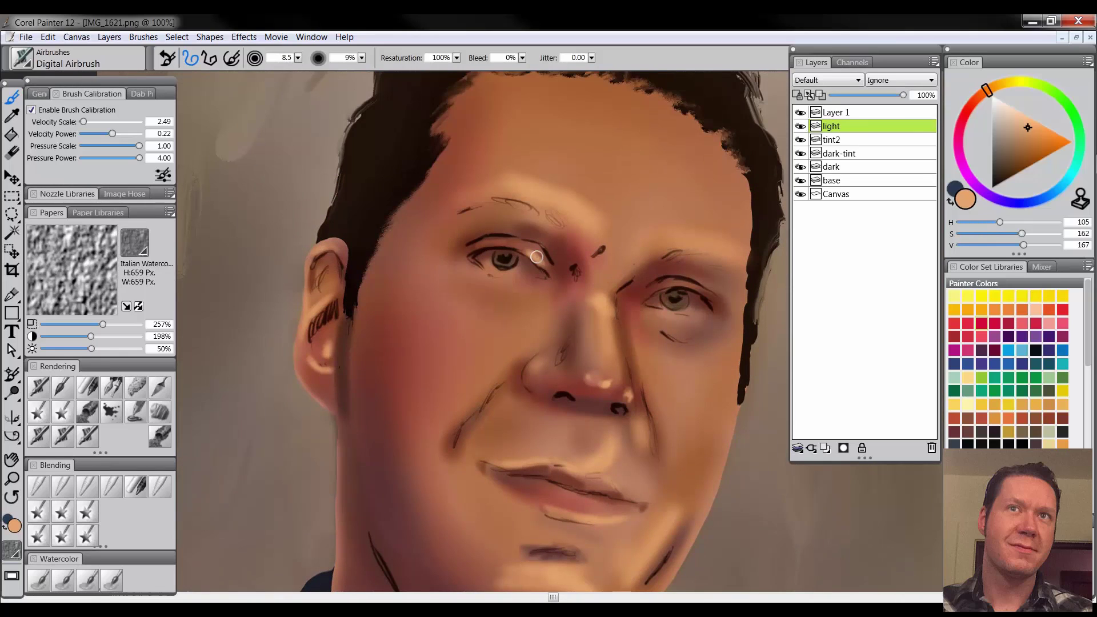
left_click_drag(497, 243, 540, 260)
left_click_drag(495, 282, 518, 282)
left_click_drag(529, 284, 545, 284)
left_click_drag(528, 326, 451, 383)
left_click_drag(646, 338, 683, 457)
left_click_drag(663, 314, 702, 322)
left_click(520, 267)
left_click(689, 307)
Step: Sample the dark hair colour and lighten it to a muted grey-brown (H 95, S 30, V 88)
left_click(584, 436, "ctrl+alt")
left_click(624, 392, "ctrl+alt")
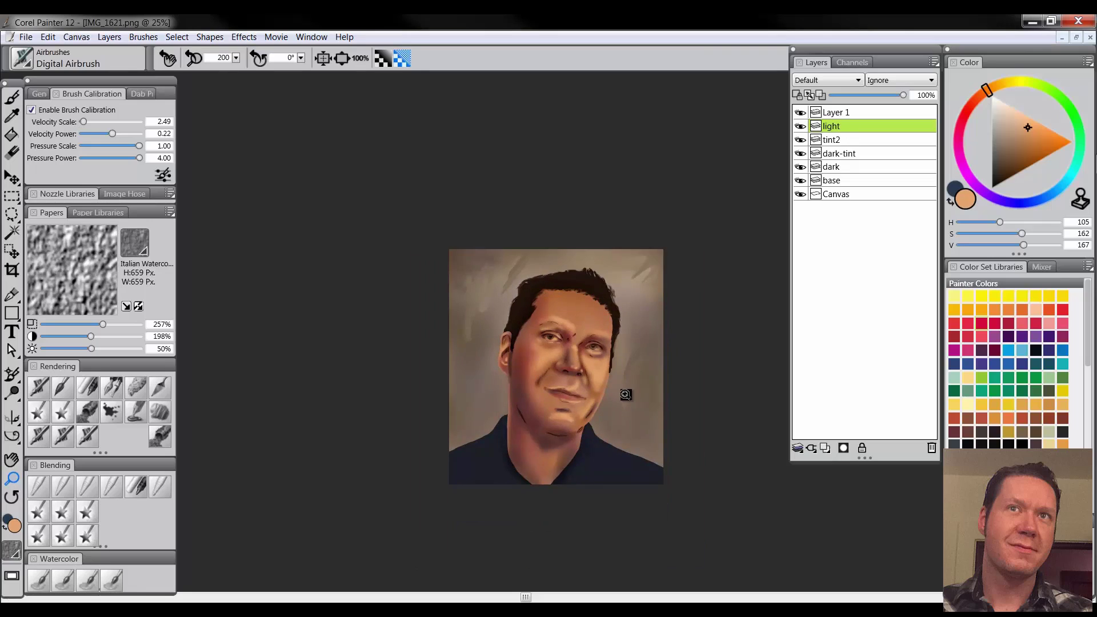
left_click(541, 457, "ctrl")
left_click_drag(527, 159, 502, 259)
left_click_drag(463, 152, 462, 327)
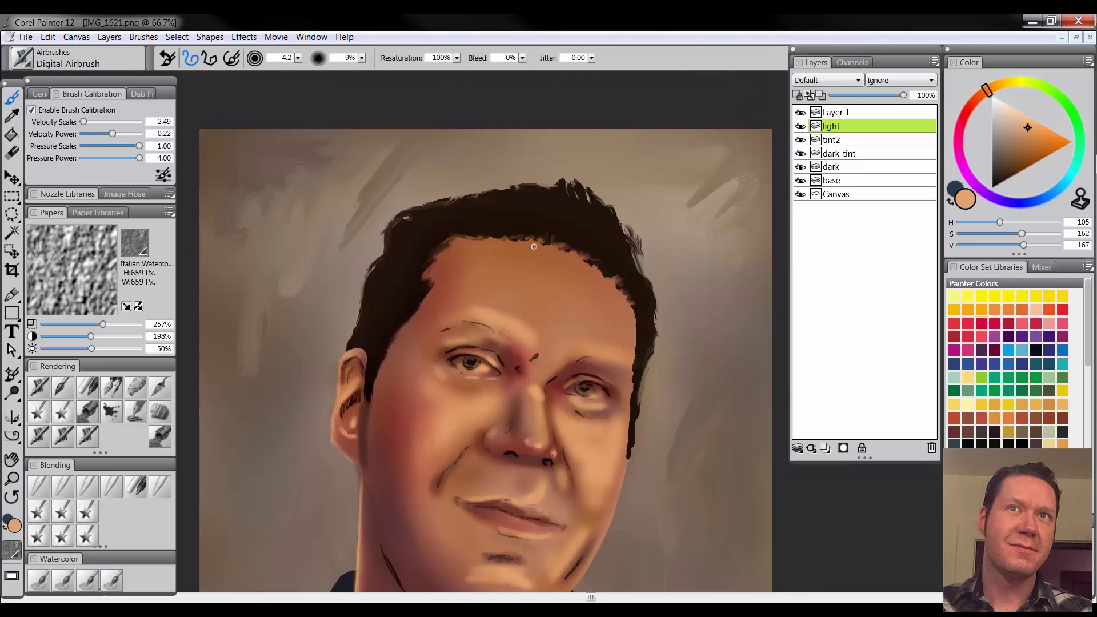
left_click(419, 289, "alt")
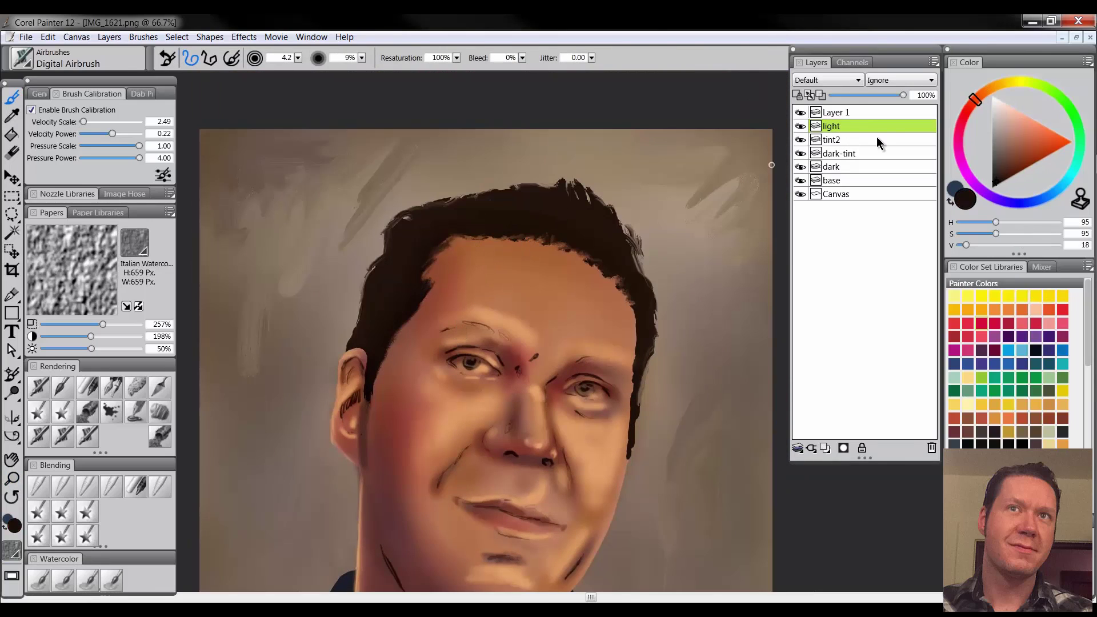
left_click_drag(1002, 142, 999, 157)
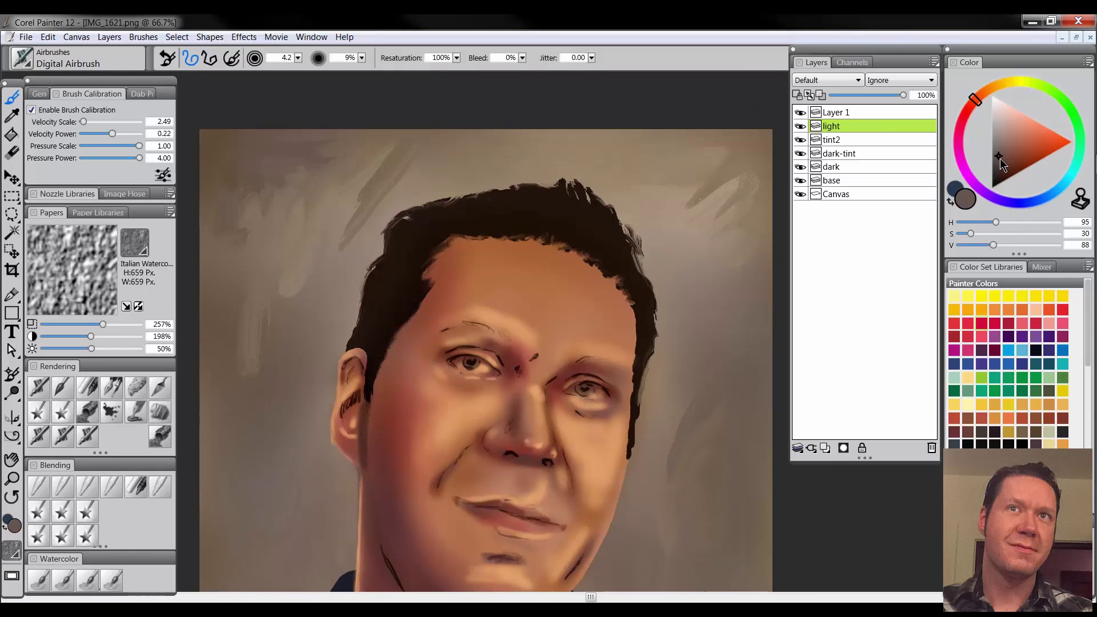
Step: Paint grey-brown strands through the hair at the temple, crown and far side with a 9.6 brush
key("bracketright")
key("bracketright")
key("bracketright")
left_click_drag(408, 219, 394, 233)
left_click_drag(538, 196, 542, 217)
left_click_drag(547, 197, 555, 226)
left_click_drag(600, 207, 574, 240)
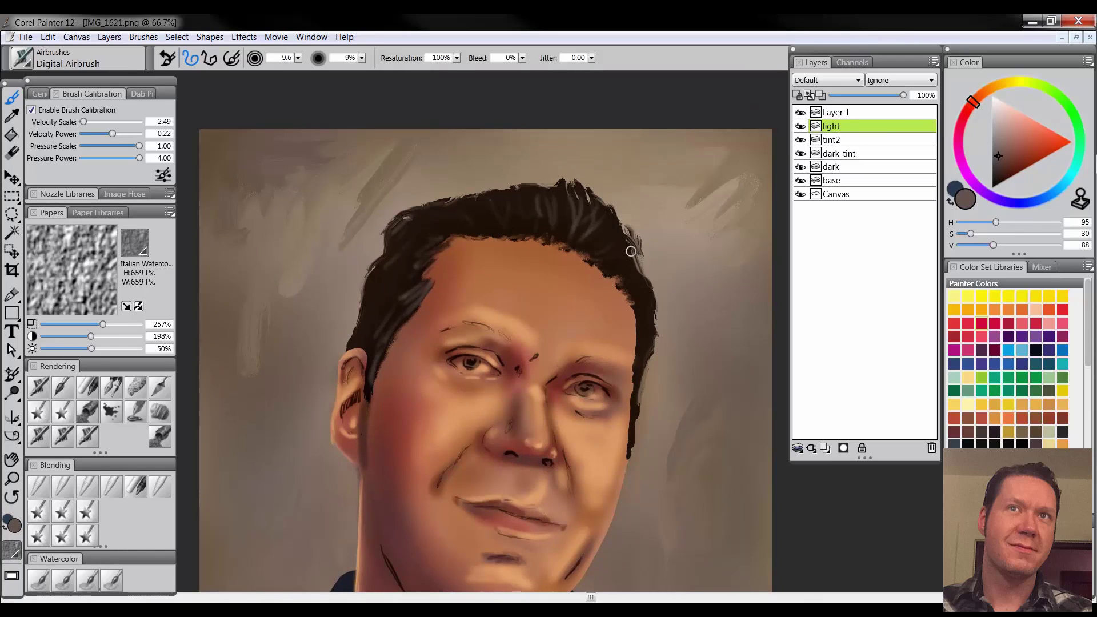
left_click_drag(615, 273, 640, 284)
left_click_drag(643, 303, 653, 328)
left_click_drag(652, 326, 643, 357)
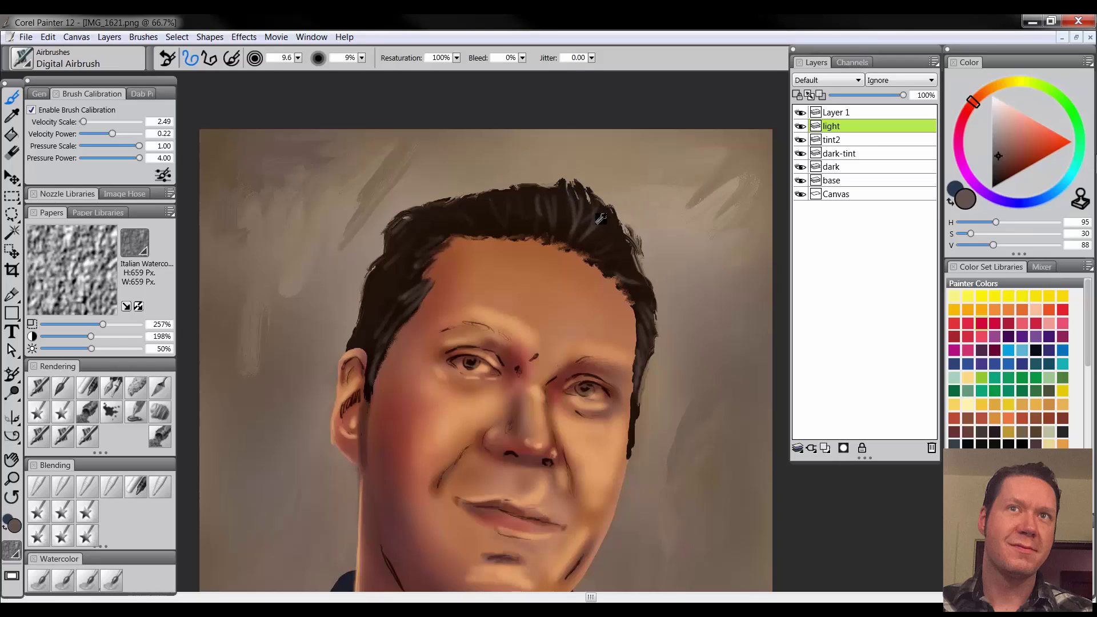
Step: Sample a grey-brown from the backdrop and switch to the Detail Oils Brush at size 7.5
left_click_drag(543, 221, 607, 235)
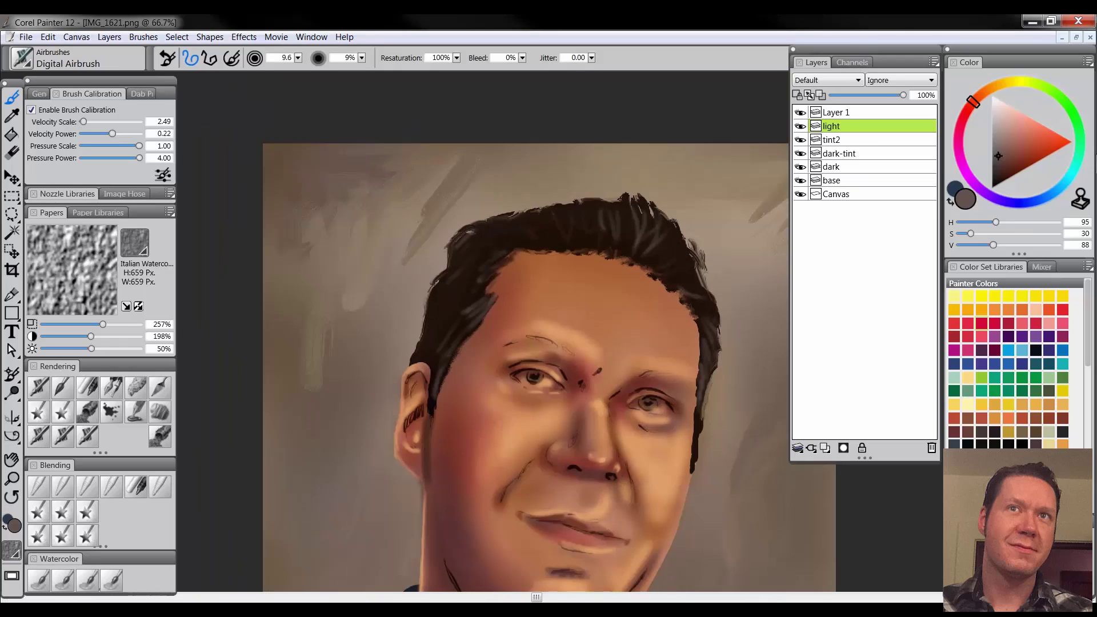
left_click(335, 158, "alt")
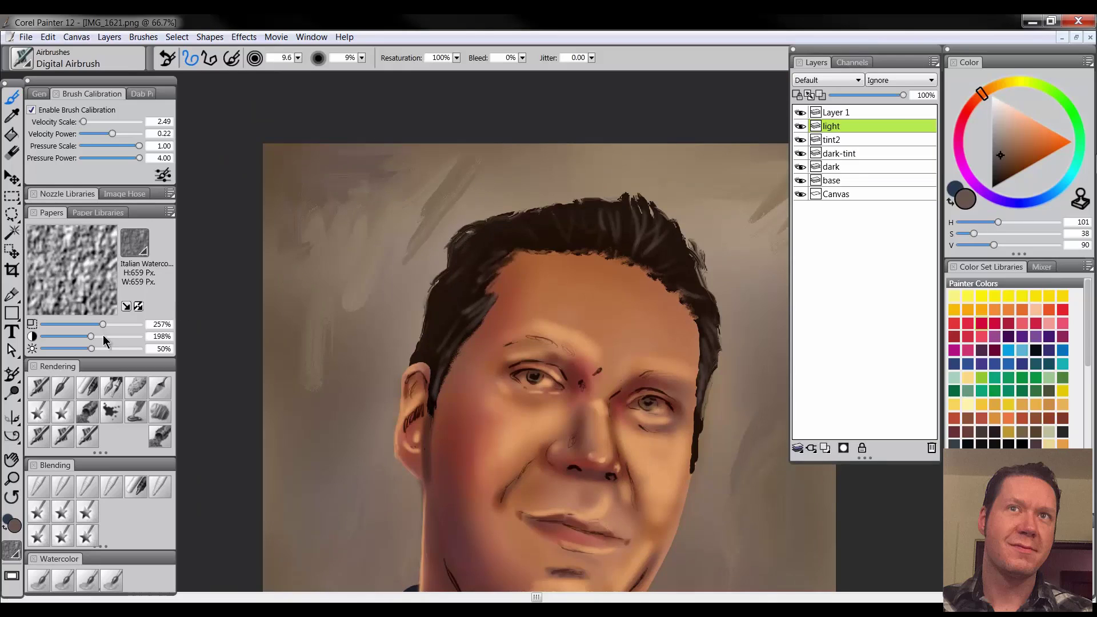
key("[")
key("[")
key("[")
key("[")
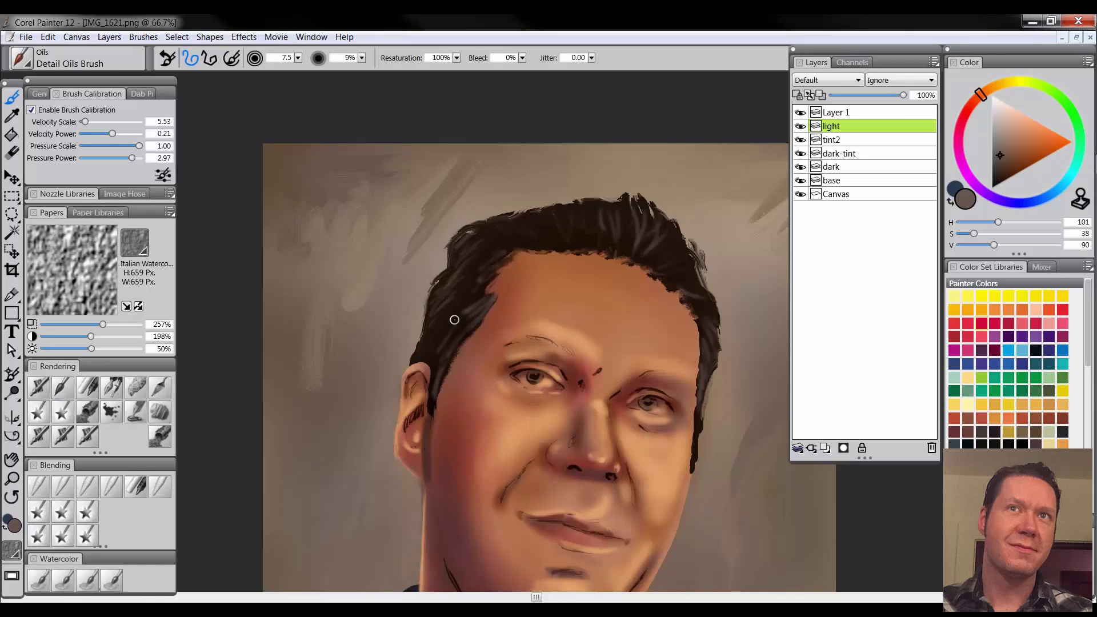
Step: Examine the highlights on the face and hair at several zoom levels
left_click(11, 479)
left_click(567, 305, "alt")
left_click(568, 305, "alt")
left_click(568, 306, "alt")
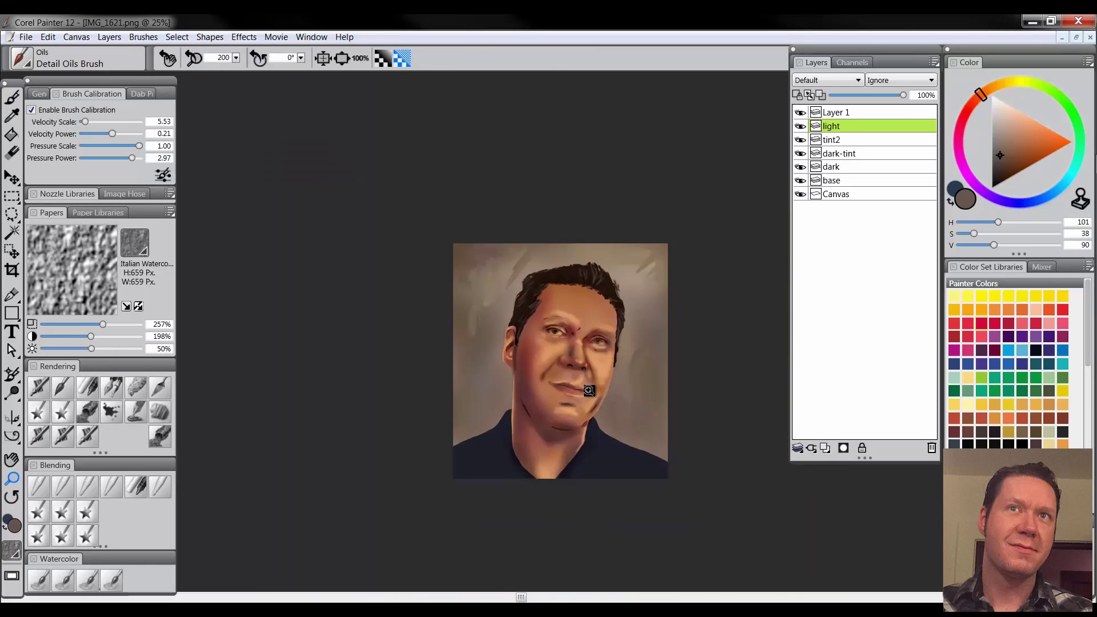
left_click(587, 393)
left_click(596, 400)
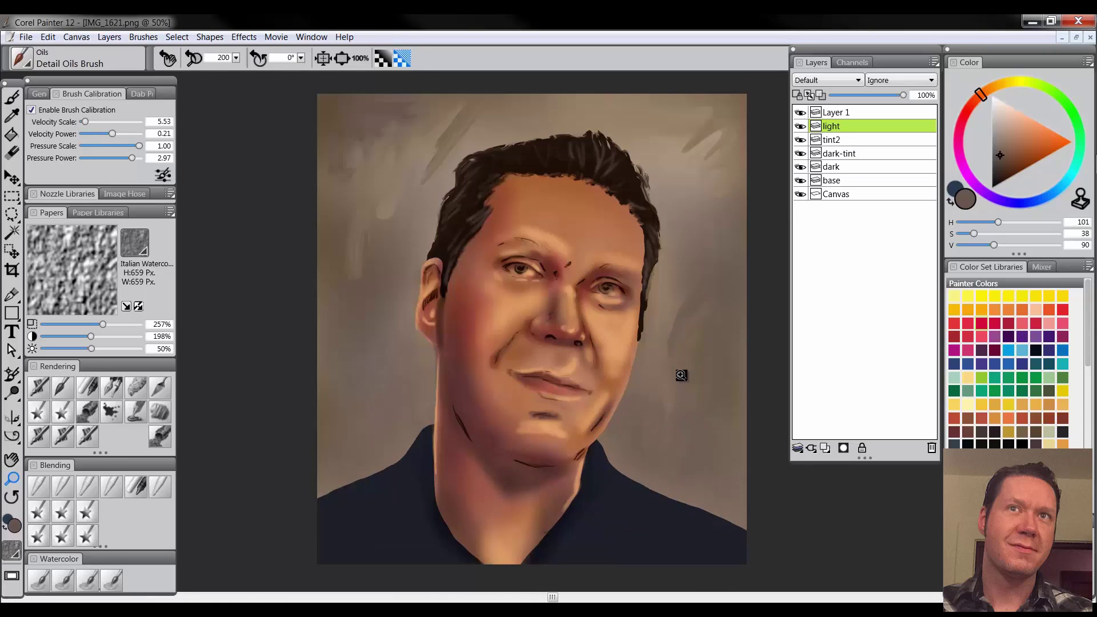
left_click(606, 301)
left_click(605, 349, "alt")
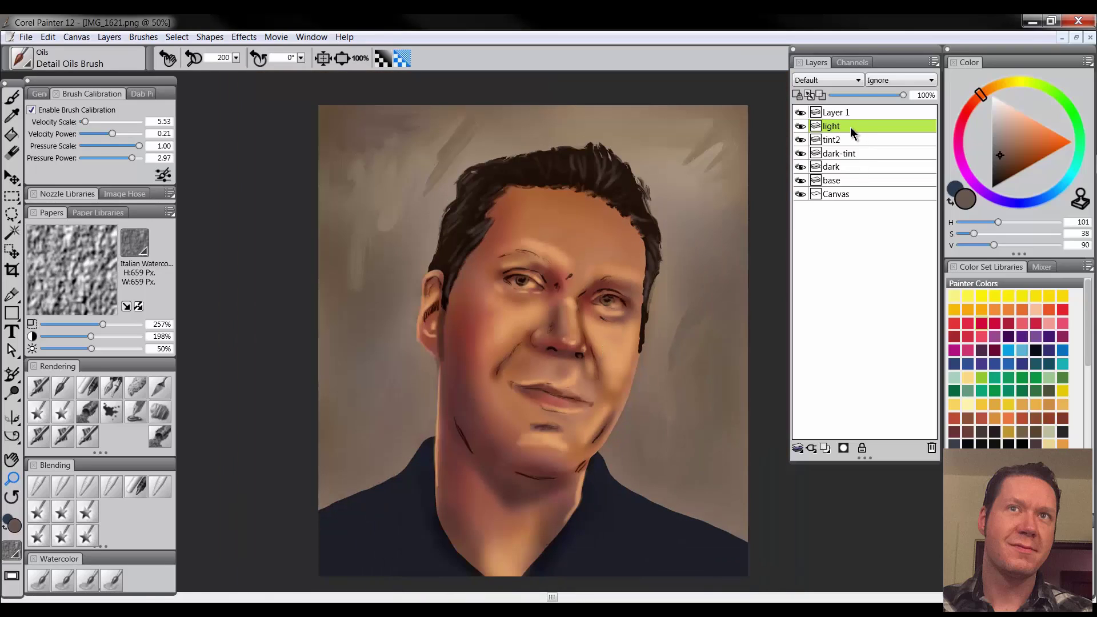
Step: Drop all layers onto the canvas
left_click(839, 112)
left_click(76, 37)
mouse_move(109, 37)
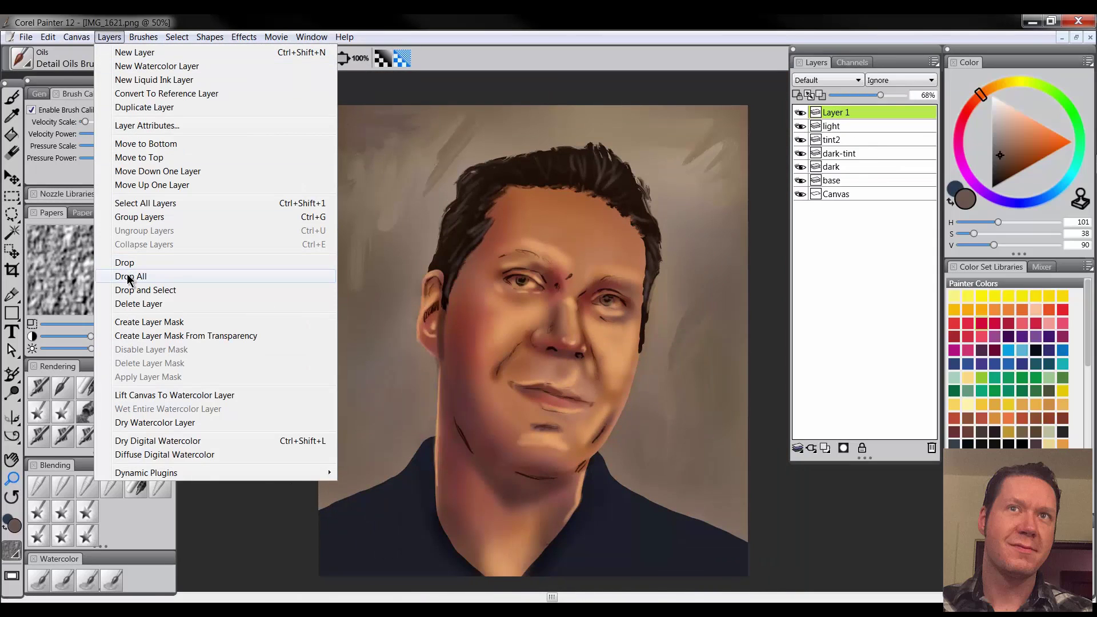
left_click(128, 276)
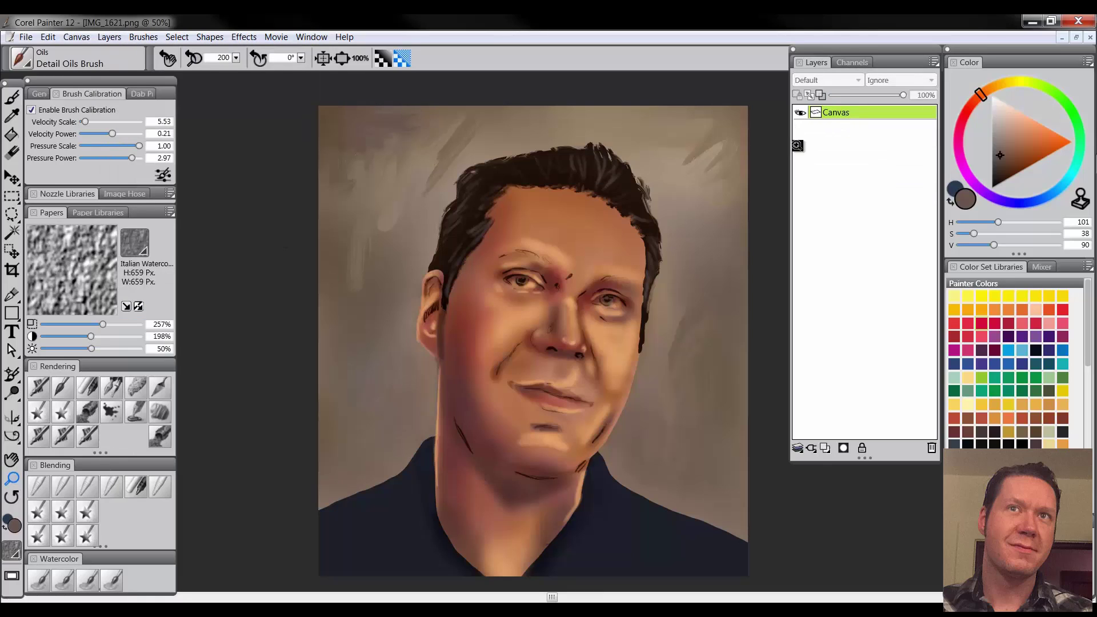
Step: Choose the Diffuse Blur blender, reduce its size and soften the dark sketch lines inside the ear
left_click(523, 314)
left_click(87, 487)
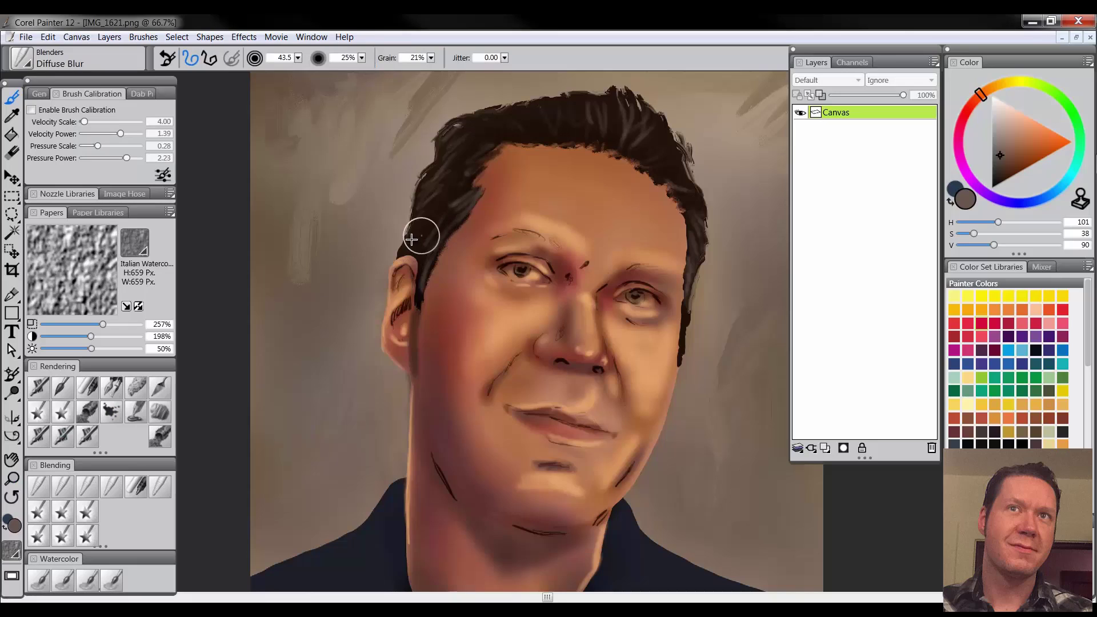
key("bracketleft")
key("bracketleft")
key("bracketleft")
key("bracketleft")
mouse_move(396, 277)
left_mouse_down()
mouse_move(404, 270)
mouse_move(396, 280)
left_mouse_up()
left_click_drag(393, 318, 406, 300)
Step: Blur the smile crease on the shaded cheek, undo the last blend stroke and soften the crease again
left_click_drag(491, 386, 520, 356)
left_click_drag(493, 366, 510, 371)
mouse_move(509, 372)
left_mouse_down()
mouse_move(490, 366)
mouse_move(478, 393)
left_mouse_up()
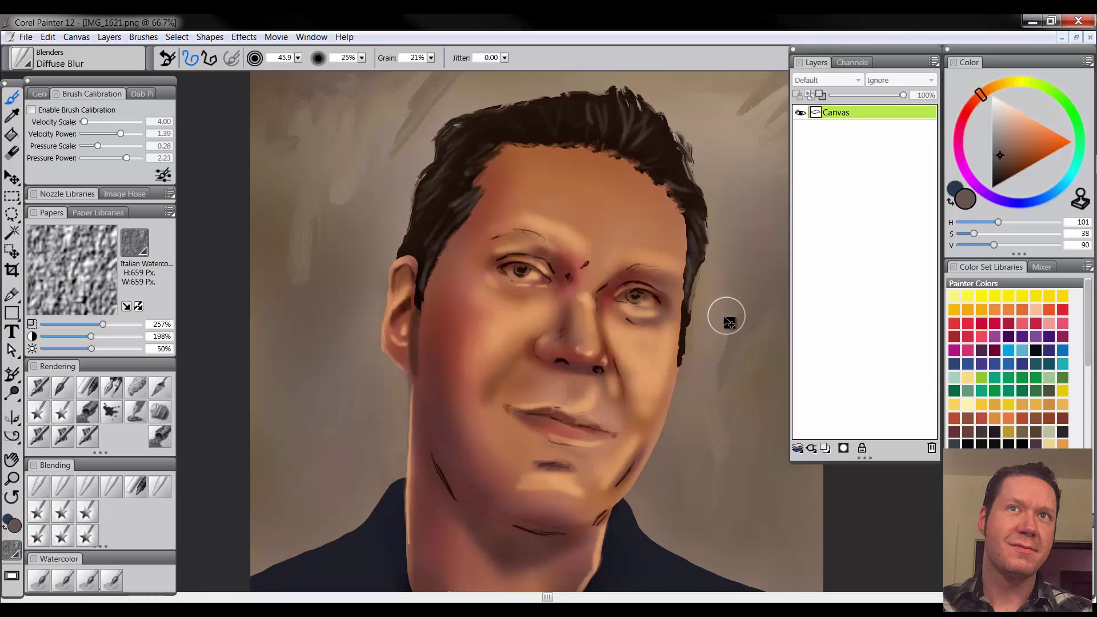
key("ctrl+z")
left_click_drag(522, 357, 514, 365)
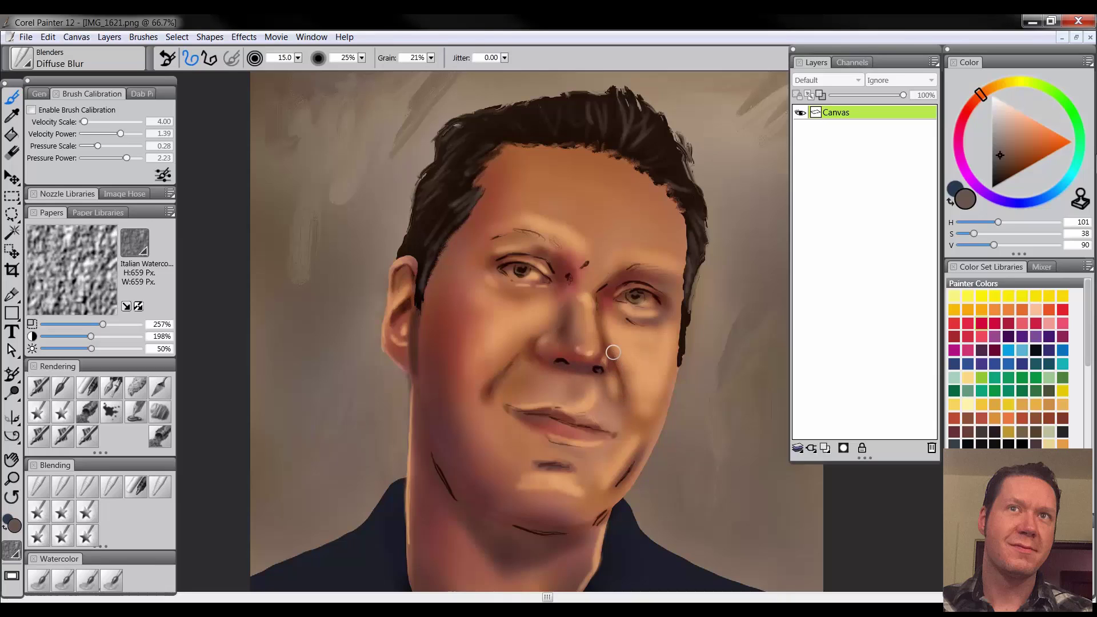
Step: Blend the dark sketch line along the lit side of the jaw into the skin with Diffuse Blur
left_click(12, 479)
left_click(572, 394)
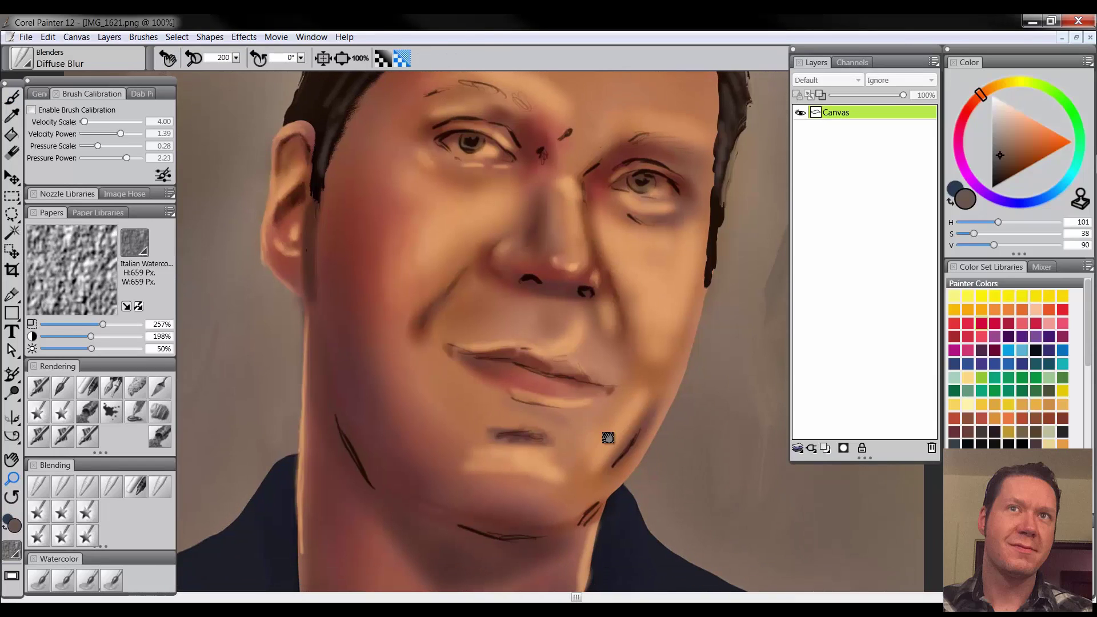
key("b")
left_click_drag(632, 427, 642, 426)
mouse_move(642, 426)
left_mouse_down()
mouse_move(605, 475)
mouse_move(647, 413)
mouse_move(647, 435)
mouse_move(635, 447)
mouse_move(636, 429)
mouse_move(615, 468)
mouse_move(607, 457)
mouse_move(650, 412)
mouse_move(602, 469)
mouse_move(641, 393)
left_mouse_up()
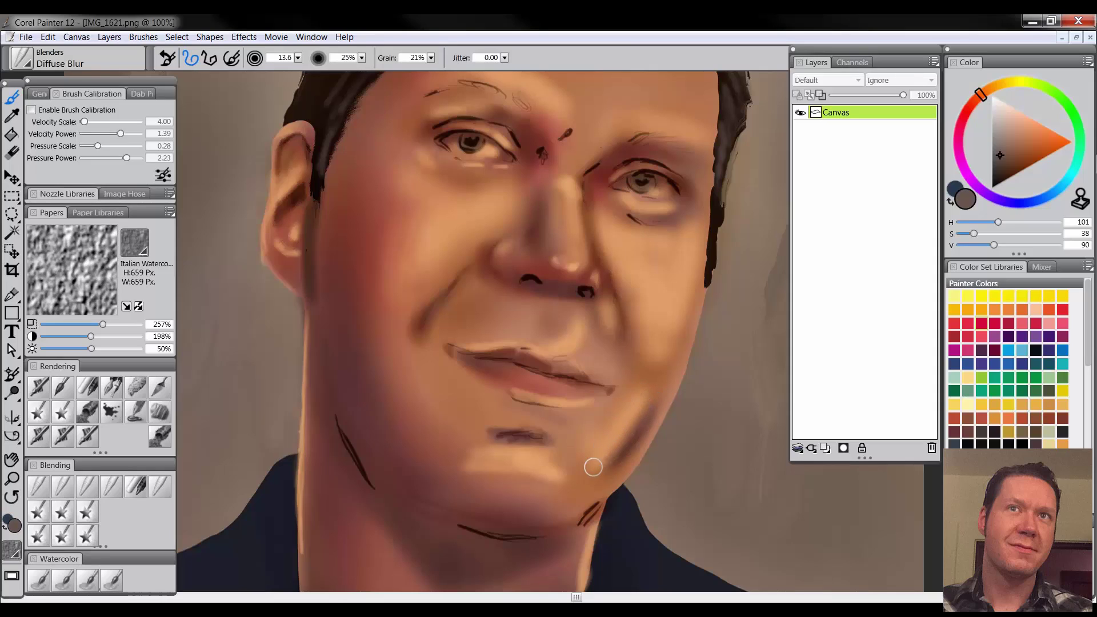
Step: Blend the dark sketch lines on the chin, along the shaded jaw and around the mouth into the skin with Diffuse Blur
mouse_move(530, 416)
left_mouse_down()
mouse_move(510, 440)
mouse_move(504, 429)
mouse_move(520, 425)
mouse_move(530, 447)
mouse_move(533, 434)
mouse_move(549, 434)
mouse_move(493, 429)
mouse_move(511, 457)
left_mouse_up()
mouse_move(586, 488)
left_mouse_down()
mouse_move(524, 539)
mouse_move(473, 529)
mouse_move(495, 540)
left_mouse_up()
left_click_drag(367, 473, 363, 460)
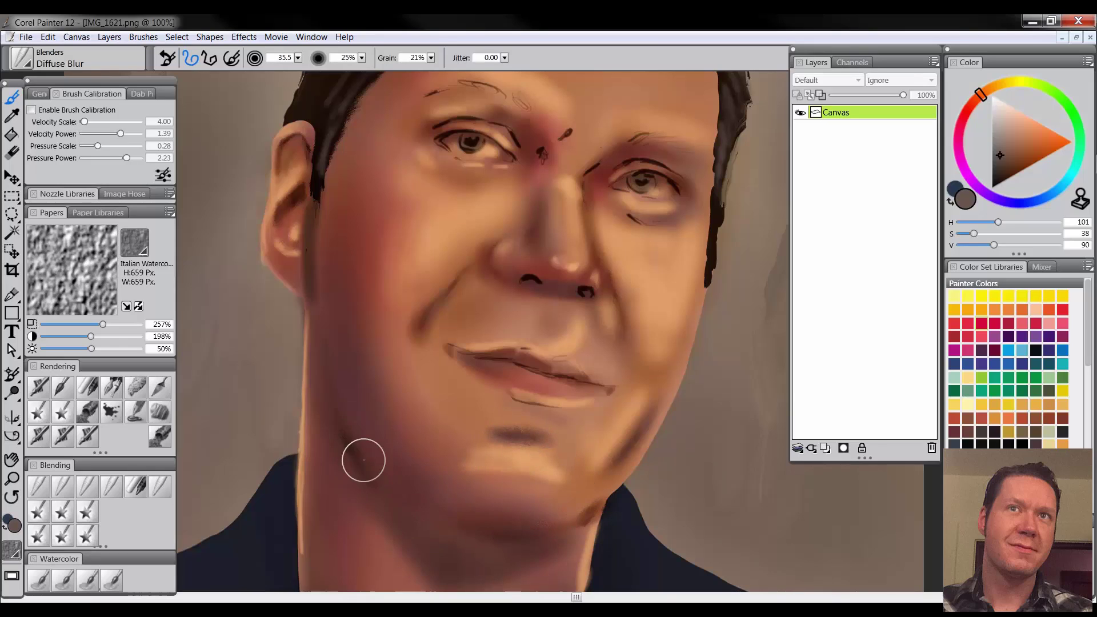
left_click_drag(553, 355, 536, 407)
left_click_drag(437, 398, 528, 426)
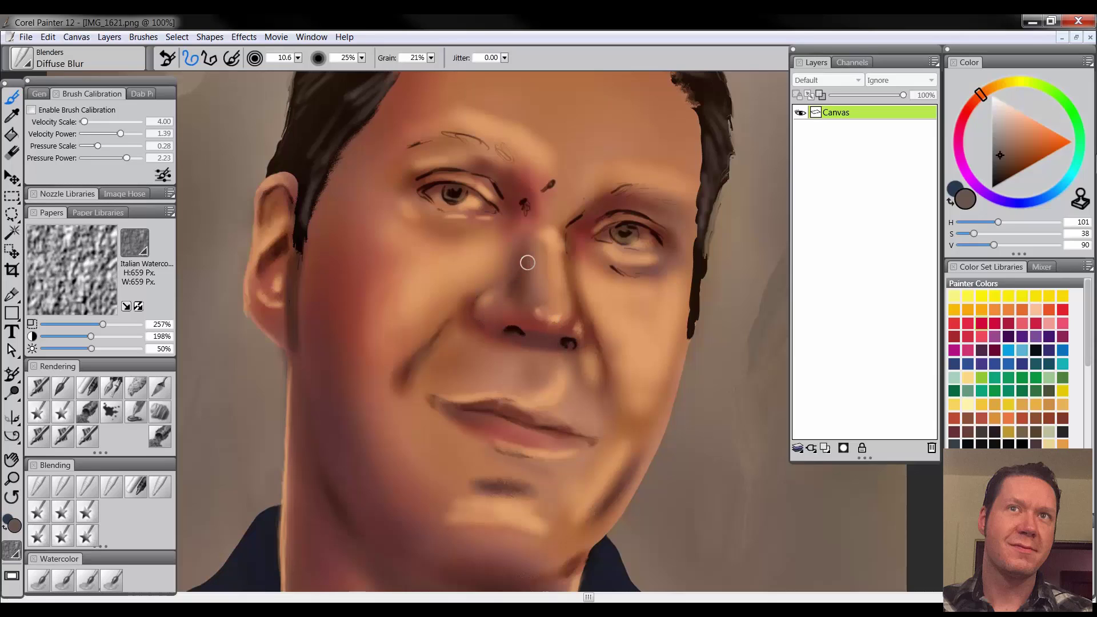
Step: Soften the sketch lines around both eyes, the eyebrows and the bridge of the nose, adjusting the Diffuse Blur size as needed
scroll(531, 269, "up", 5)
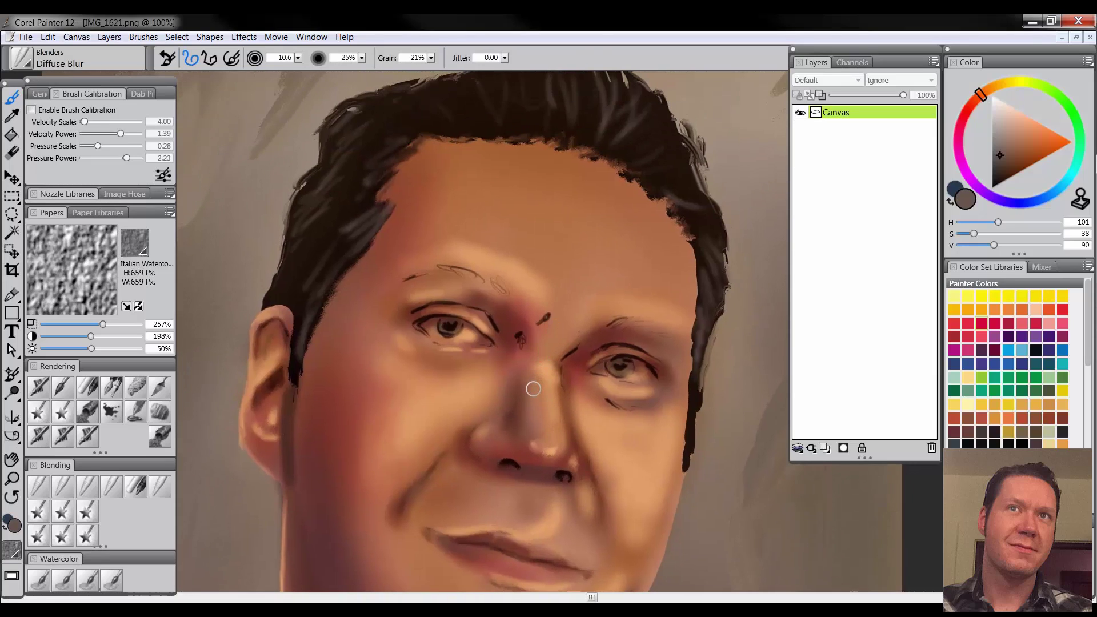
left_click_drag(602, 330, 573, 352)
left_click_drag(544, 319, 515, 338)
key("bracketright")
left_click_drag(658, 331, 684, 331)
key("bracketleft")
left_click_drag(607, 403, 623, 408)
left_click_drag(424, 304, 465, 307)
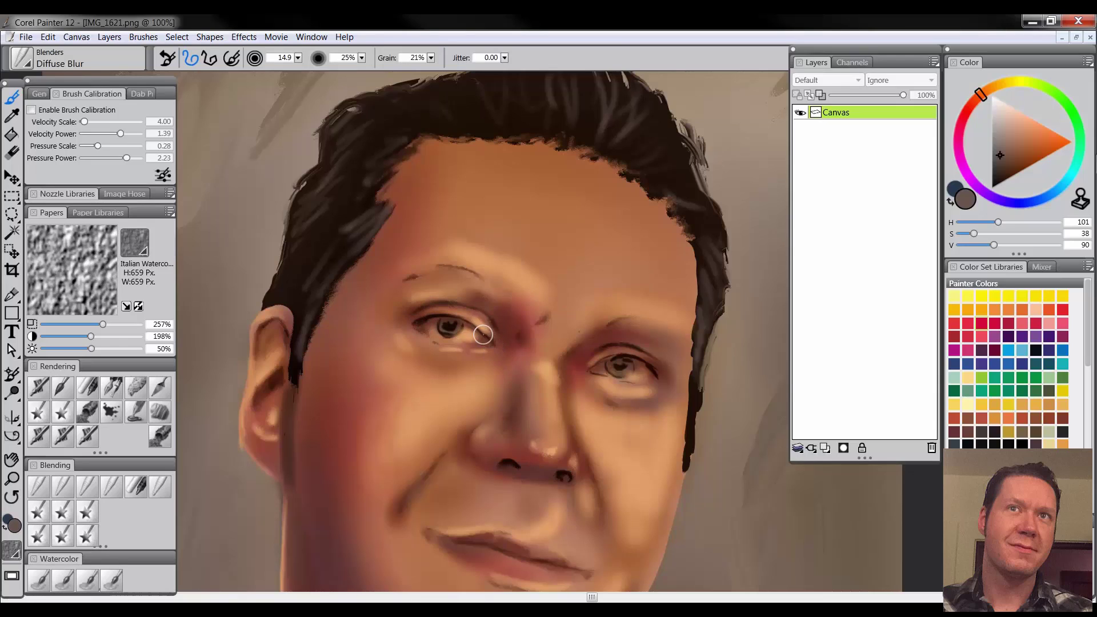
Step: Blur the hard edge of the hair where it meets the forehead and the sides of the face
mouse_move(682, 473)
left_mouse_down()
mouse_move(690, 255)
mouse_move(699, 259)
mouse_move(672, 222)
mouse_move(666, 189)
mouse_move(642, 188)
mouse_move(642, 169)
mouse_move(622, 170)
mouse_move(593, 143)
mouse_move(556, 151)
mouse_move(480, 121)
mouse_move(456, 148)
mouse_move(414, 124)
mouse_move(418, 151)
mouse_move(389, 154)
mouse_move(392, 173)
mouse_move(365, 195)
mouse_move(389, 195)
mouse_move(360, 229)
mouse_move(388, 228)
mouse_move(342, 261)
mouse_move(362, 271)
mouse_move(306, 322)
mouse_move(323, 311)
mouse_move(301, 389)
left_mouse_up()
mouse_move(300, 324)
left_mouse_down()
mouse_move(291, 393)
mouse_move(364, 387)
left_mouse_up()
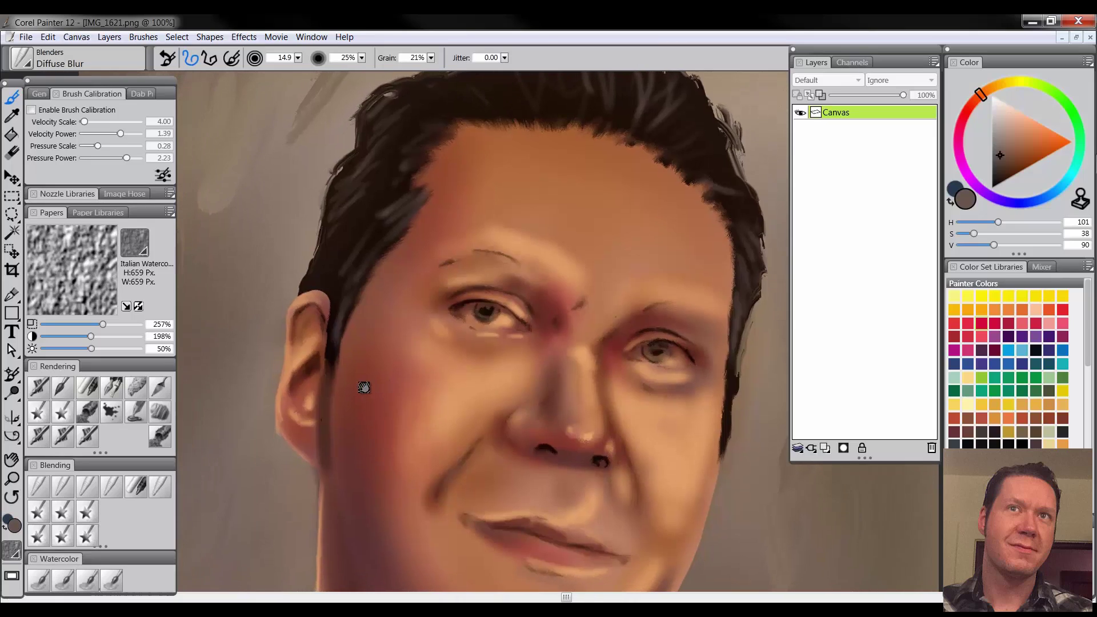
Step: Sample the dark hair colour with the Digital Airbrush and extend the sideburn down in front of the ear
left_click(39, 389)
left_click(335, 264, "alt")
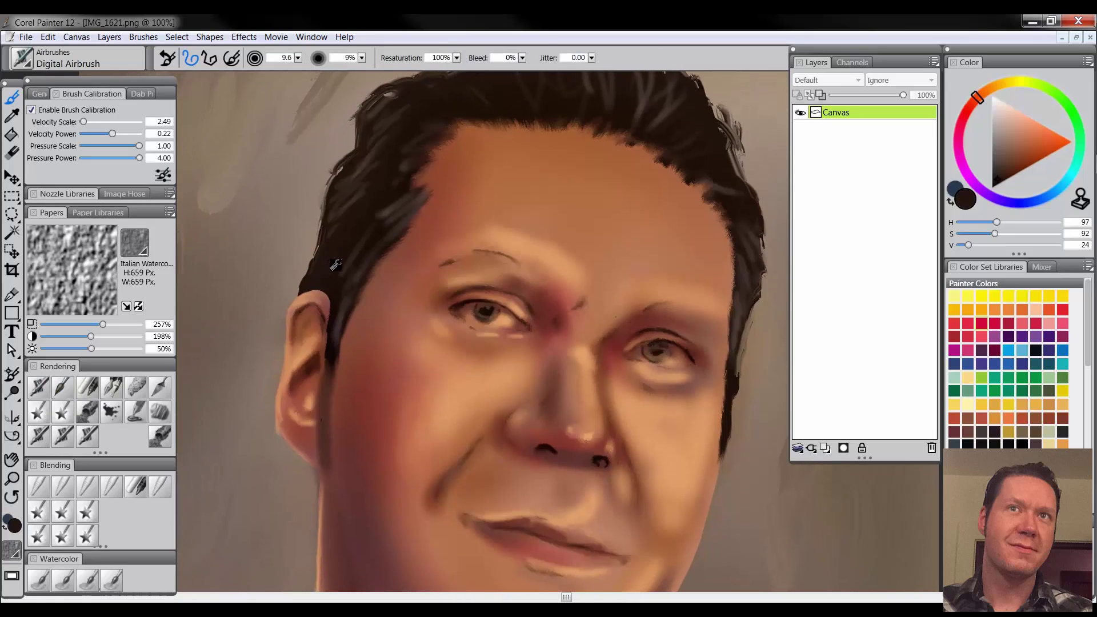
left_click(336, 355, "alt")
left_click_drag(337, 355, 324, 397)
left_click_drag(323, 397, 326, 415)
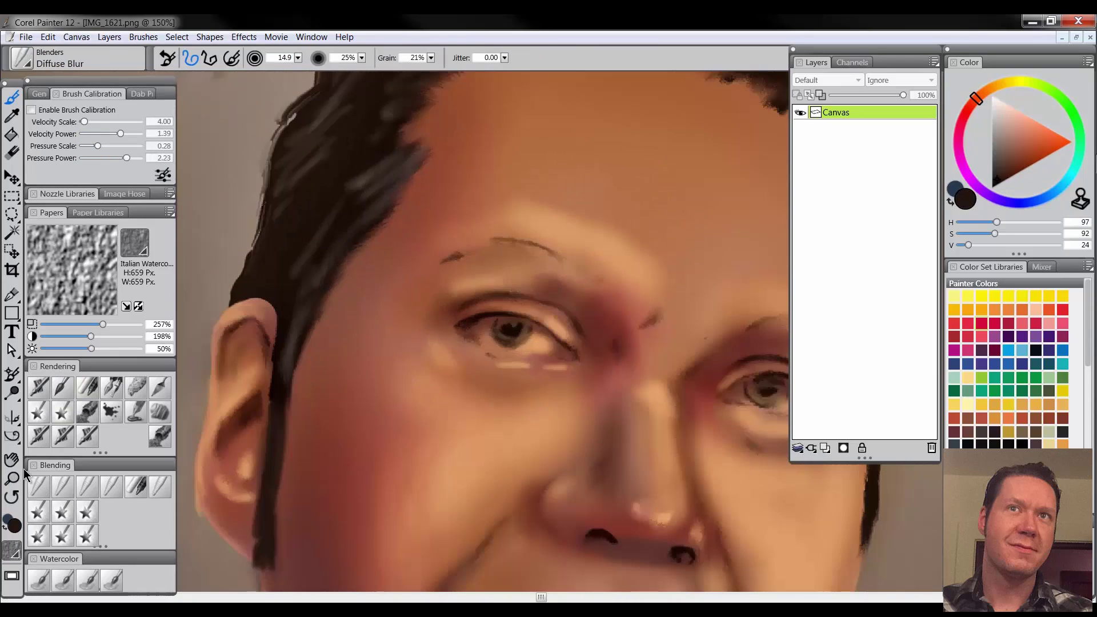
Step: Soften the edges of the shirt collar, the shoulder and the lit side of the jaw with Diffuse Blur
key("m")
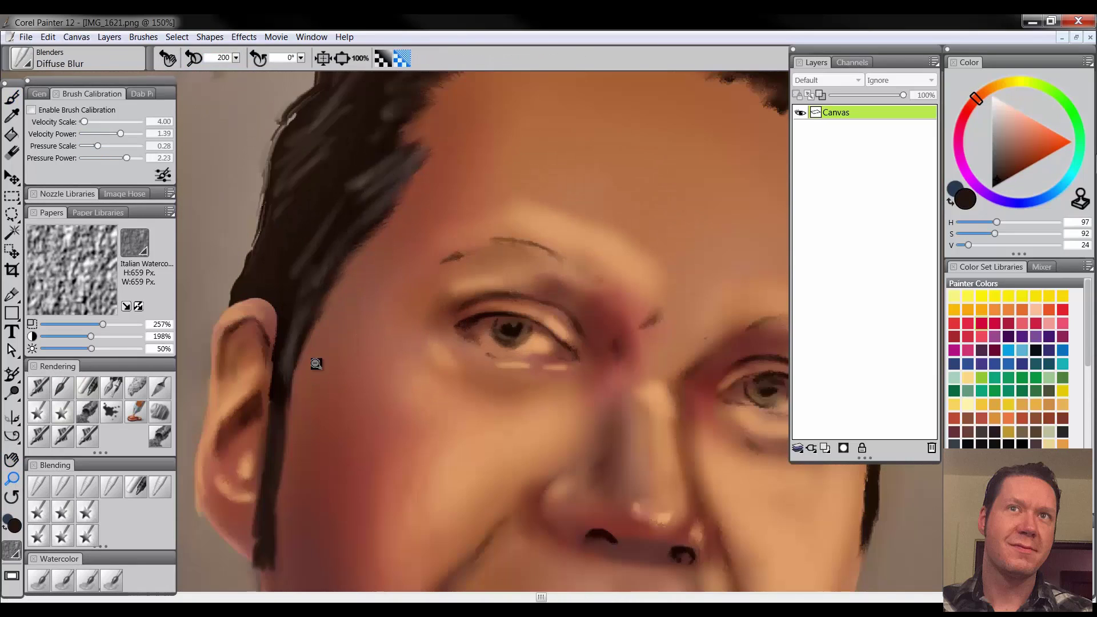
left_click(398, 354, "alt")
left_click(398, 354, "alt")
left_click(399, 355, "alt")
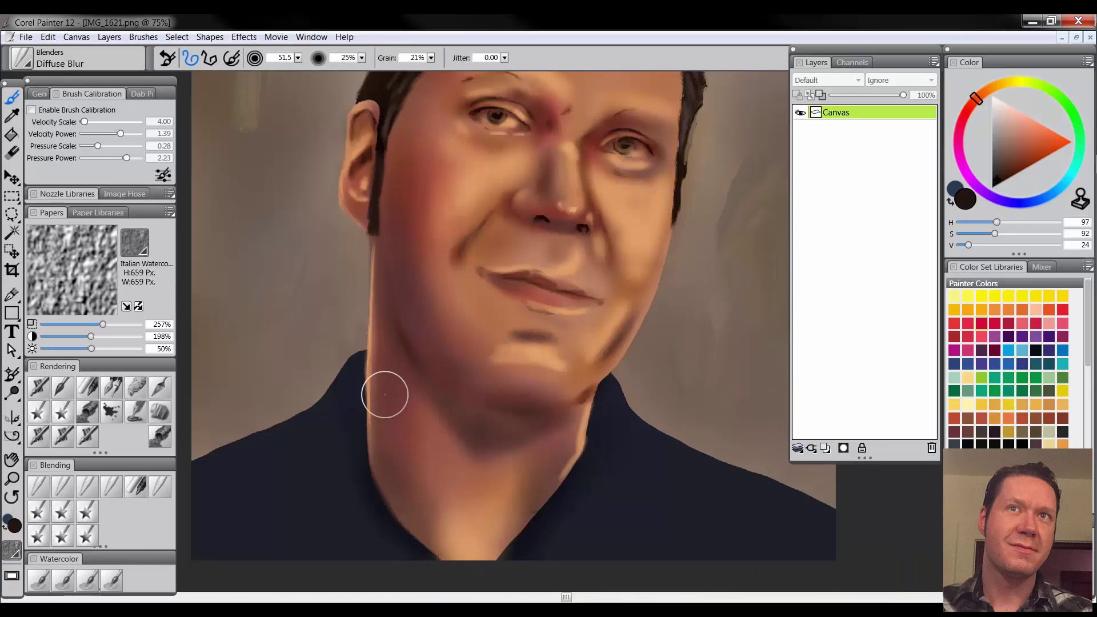
left_click_drag(537, 514, 607, 404)
key("bracketleft")
left_click_drag(726, 463, 645, 411)
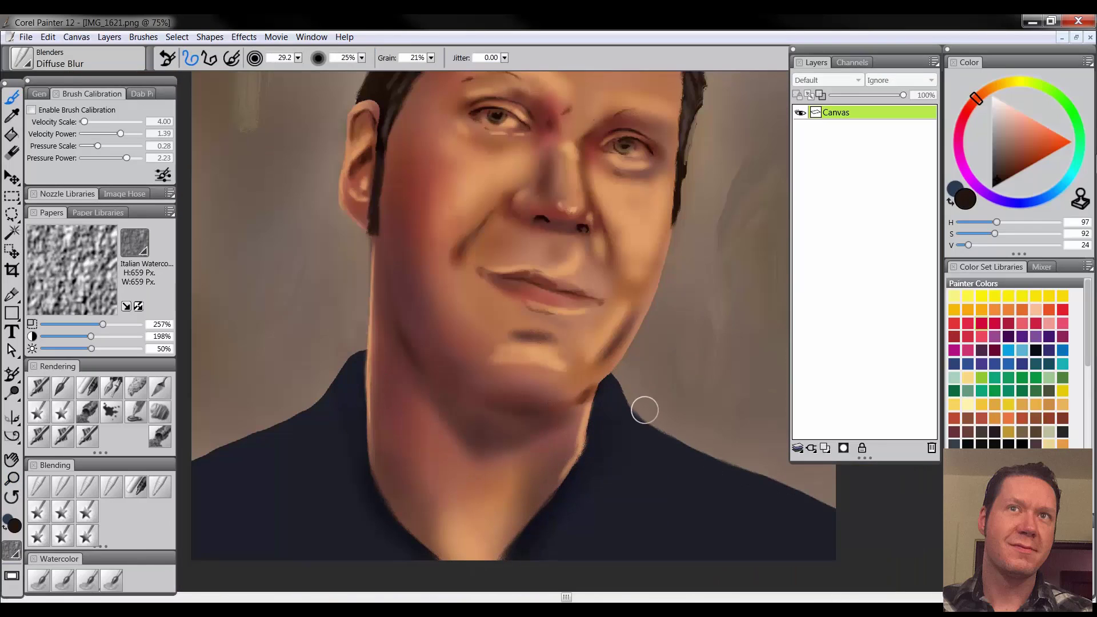
left_click_drag(642, 336, 616, 361)
Step: Switch to the Digital Airbrush and sample the orange-brown skin tone near the tip of the nose for retouching the nostrils
left_click_drag(415, 228, 374, 473)
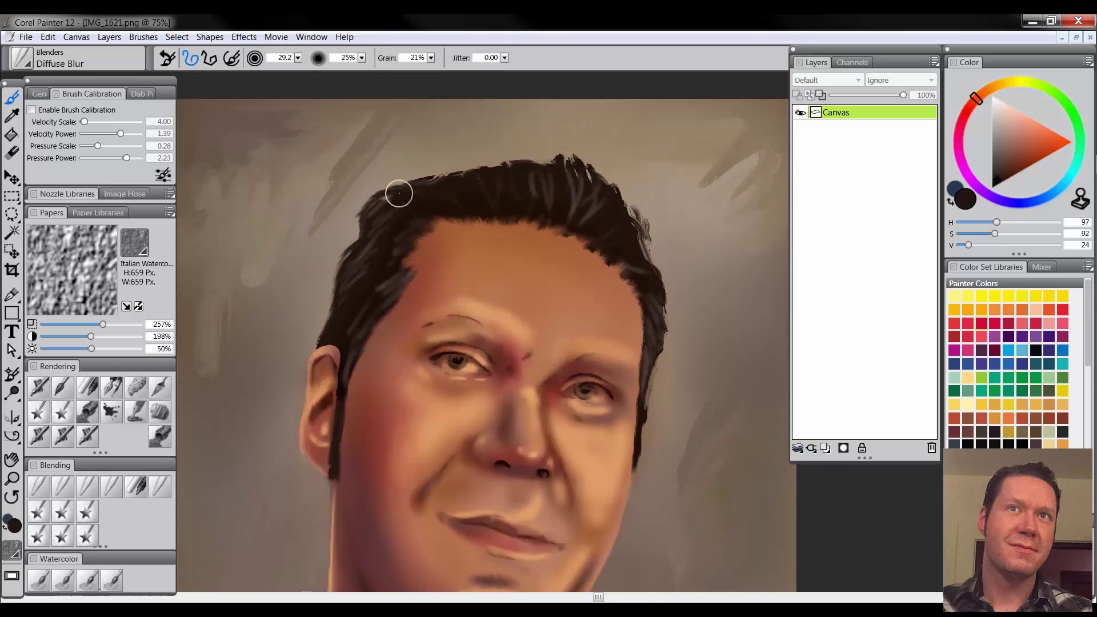
left_click_drag(501, 346, 508, 259)
key("m")
left_click(571, 412, "alt")
left_click(571, 412)
left_click(571, 411)
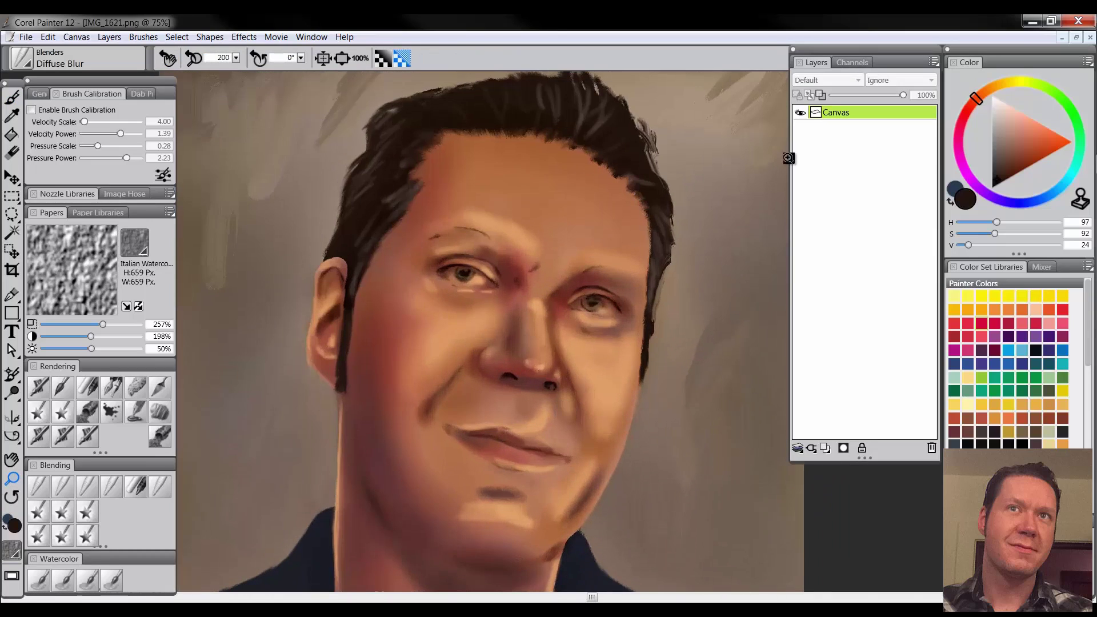
left_click(39, 388)
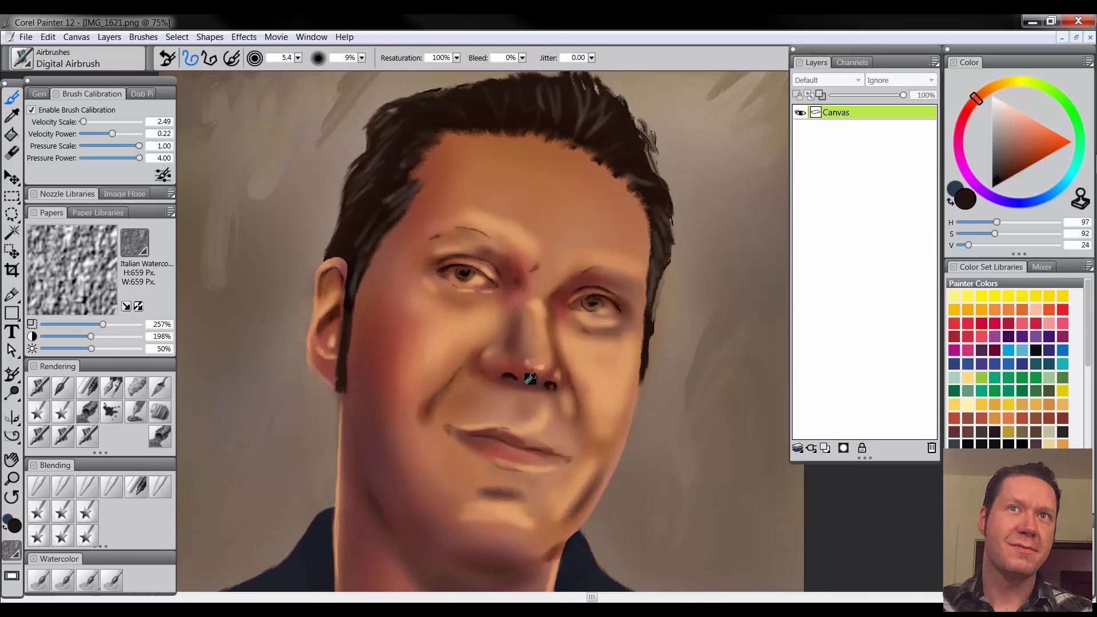
left_click(540, 356, "alt")
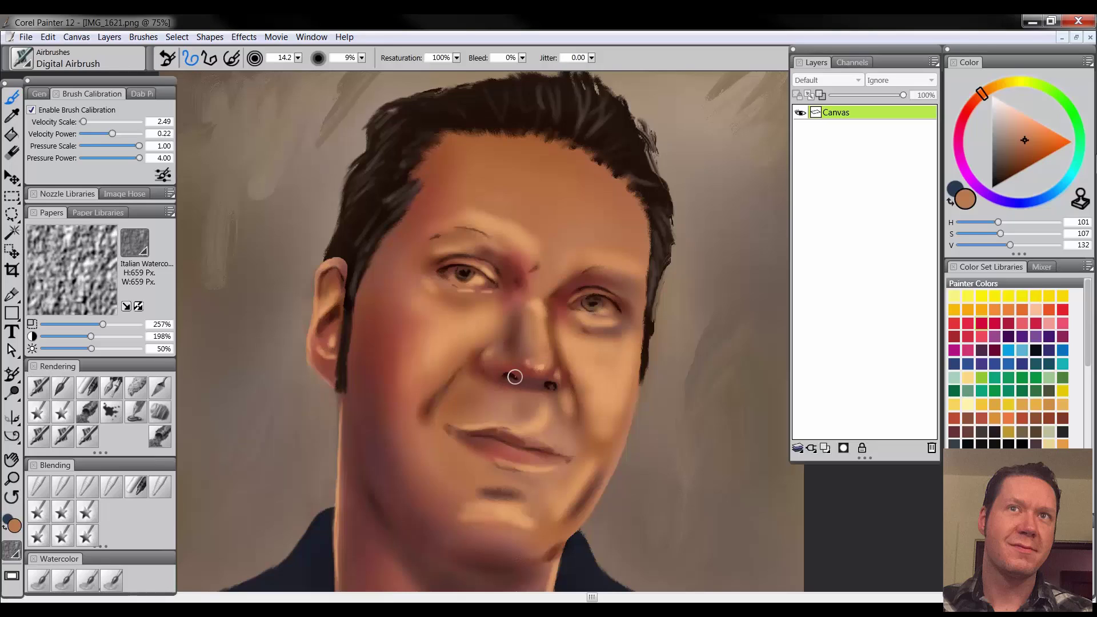